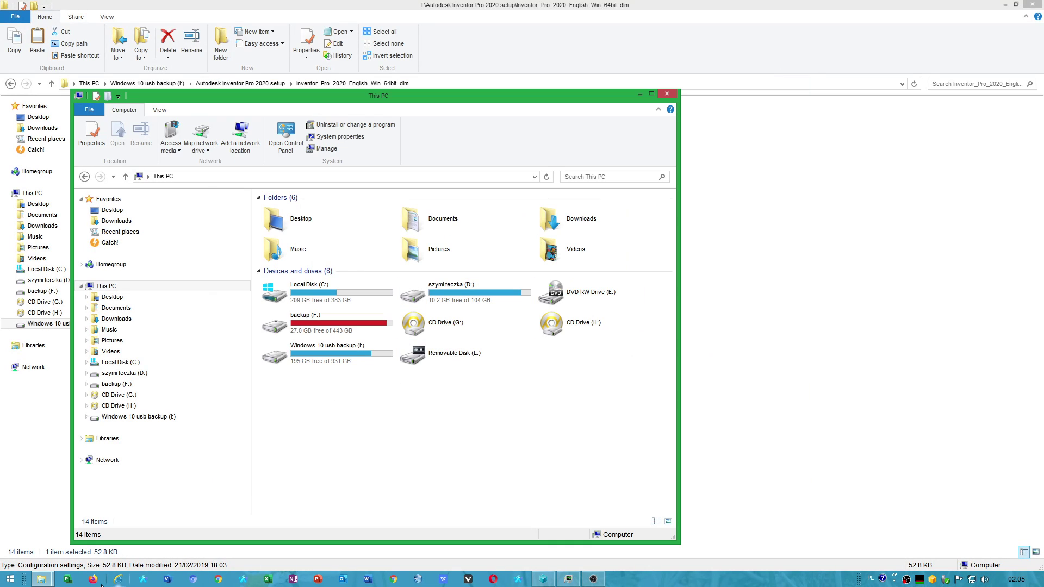
Step: Launch Autodesk Inventor Professional 2021 from the Start menu
key(super)
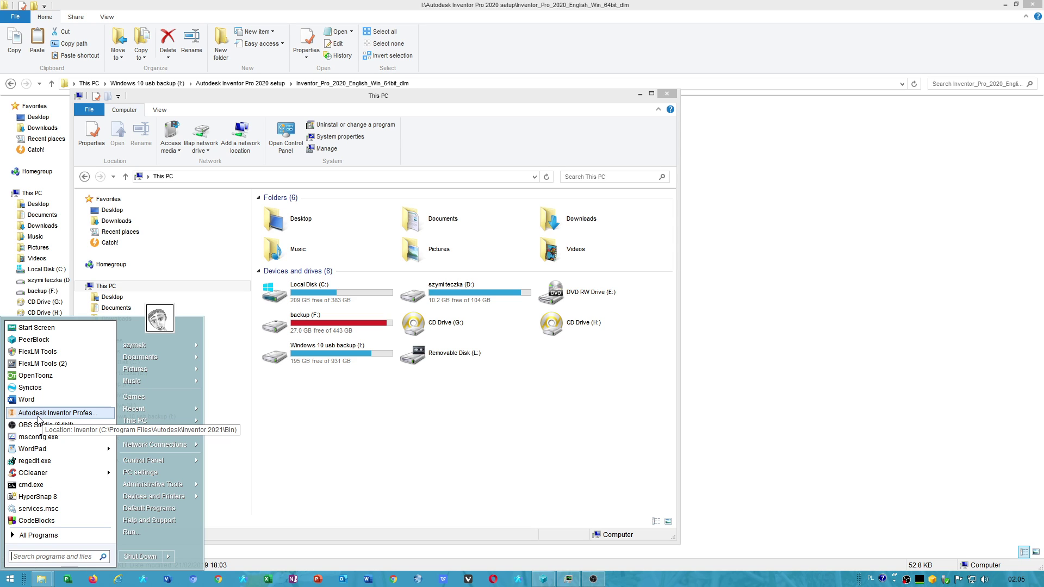
click(41, 414)
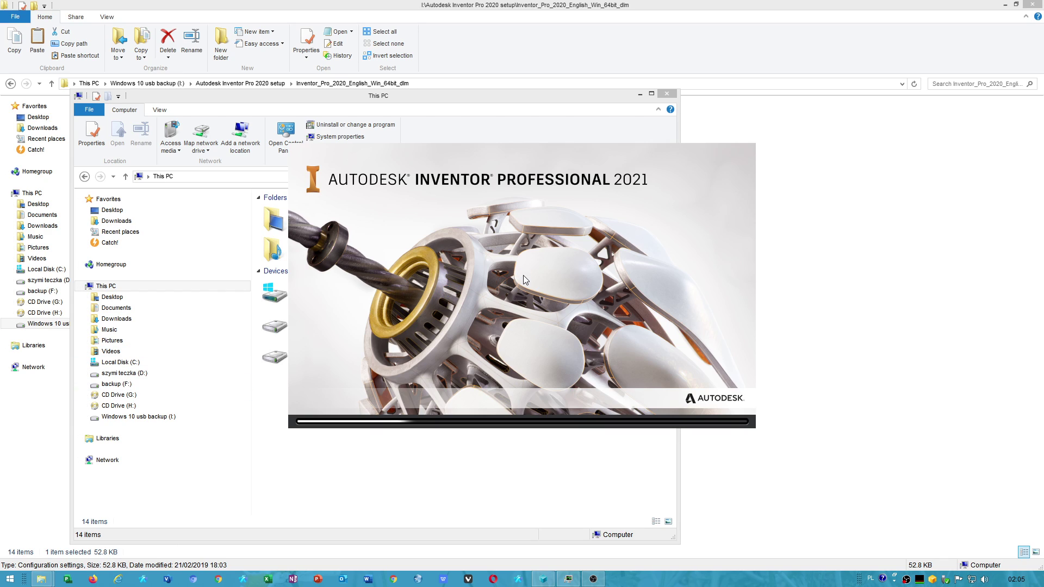
right_click(698, 585)
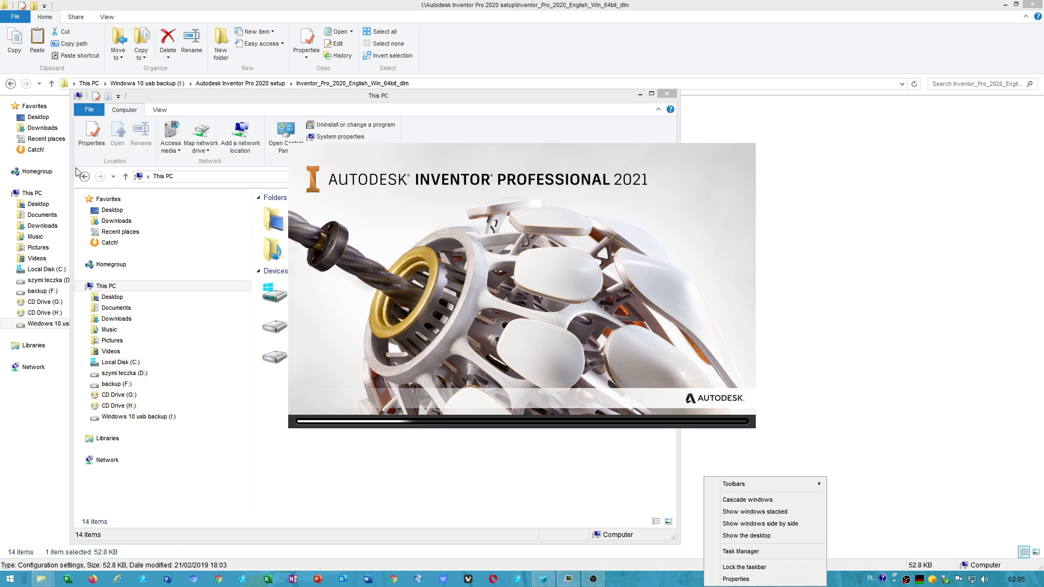
Step: Check the Windows version under Help > About Windows in the This PC window
click(98, 120)
click(99, 113)
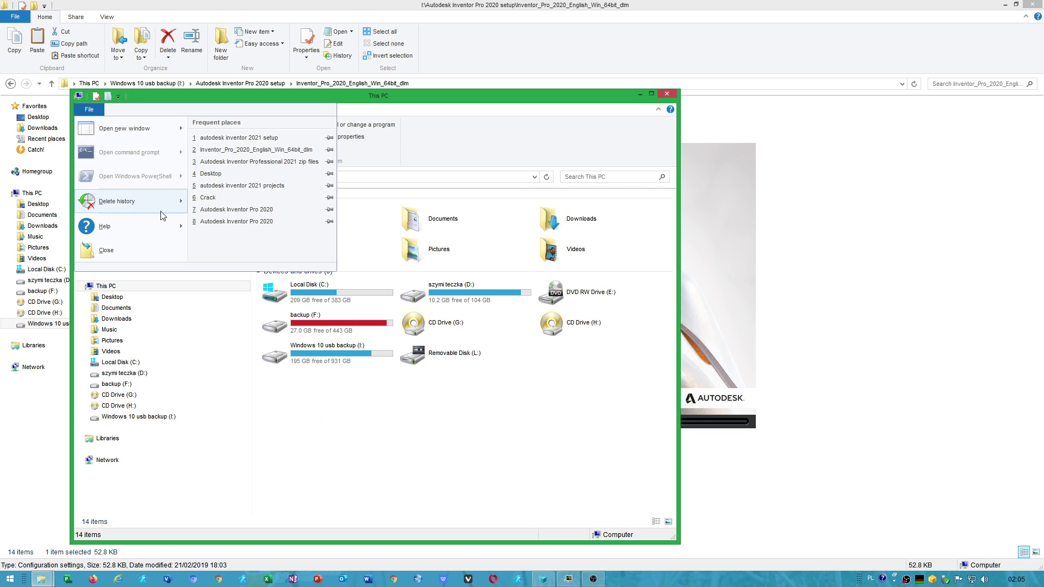
mouse_move(172, 225)
click(240, 156)
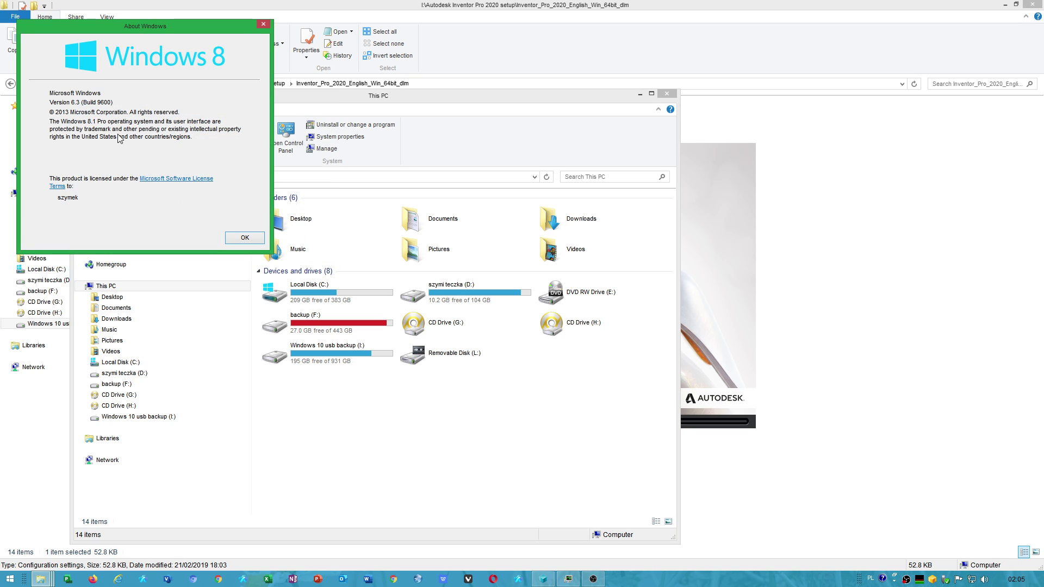
click(248, 239)
click(811, 400)
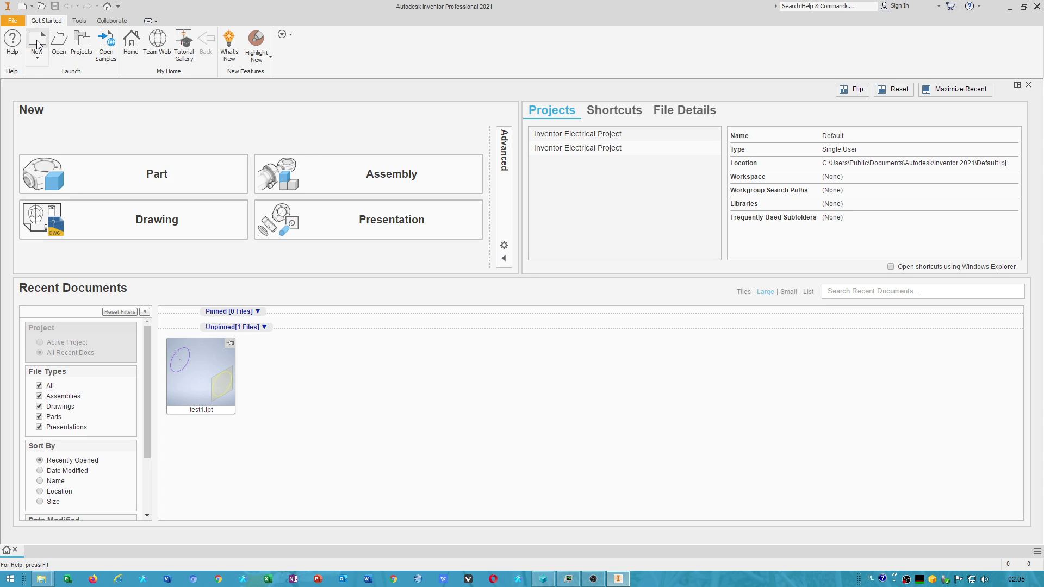
Step: Create a Standard.ipt part with a 2D sketch on the YZ plane, then close Part1 without saving
click(37, 39)
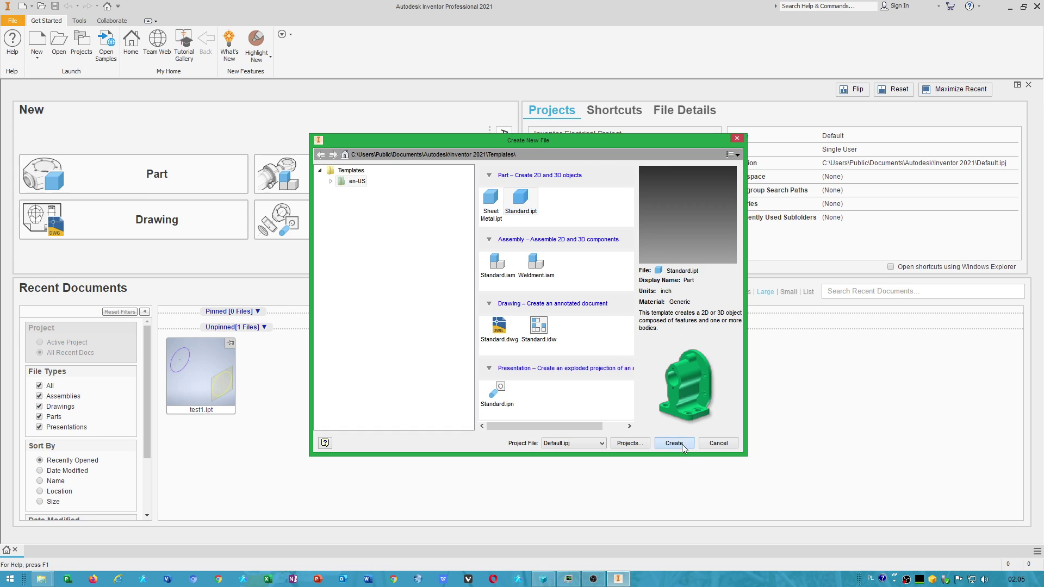
click(674, 444)
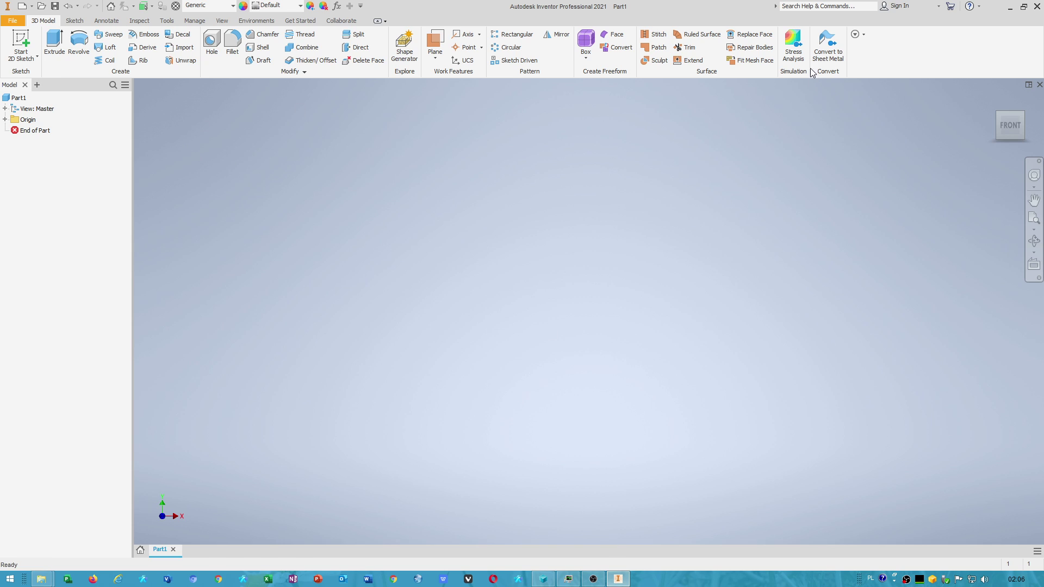
click(26, 35)
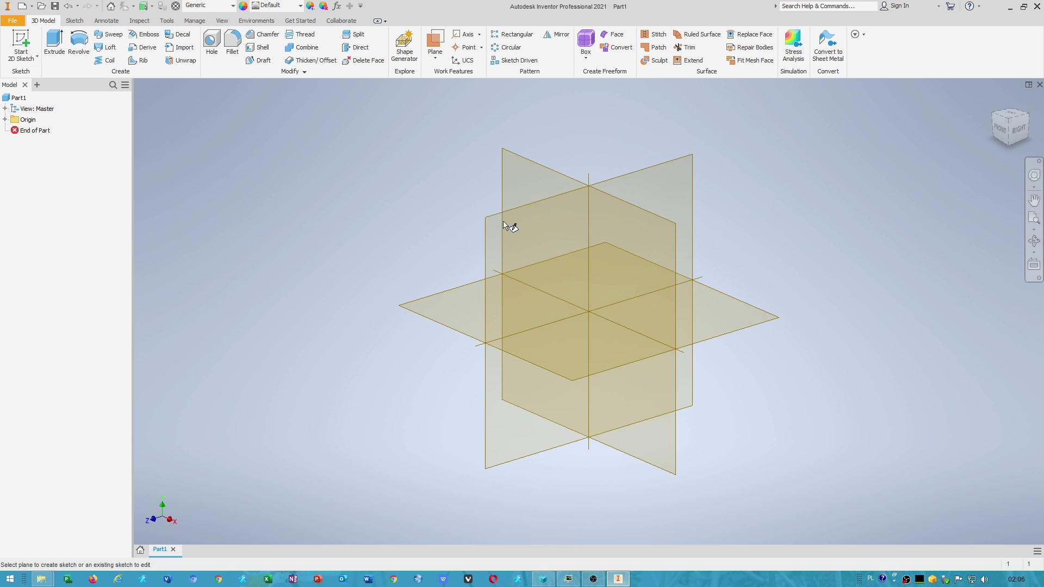
click(499, 222)
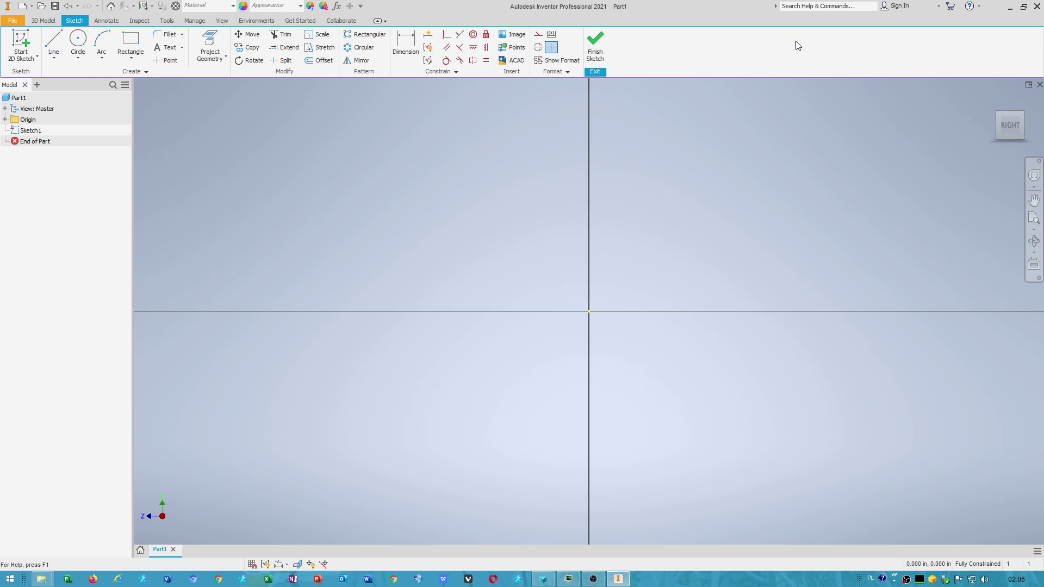
click(1038, 8)
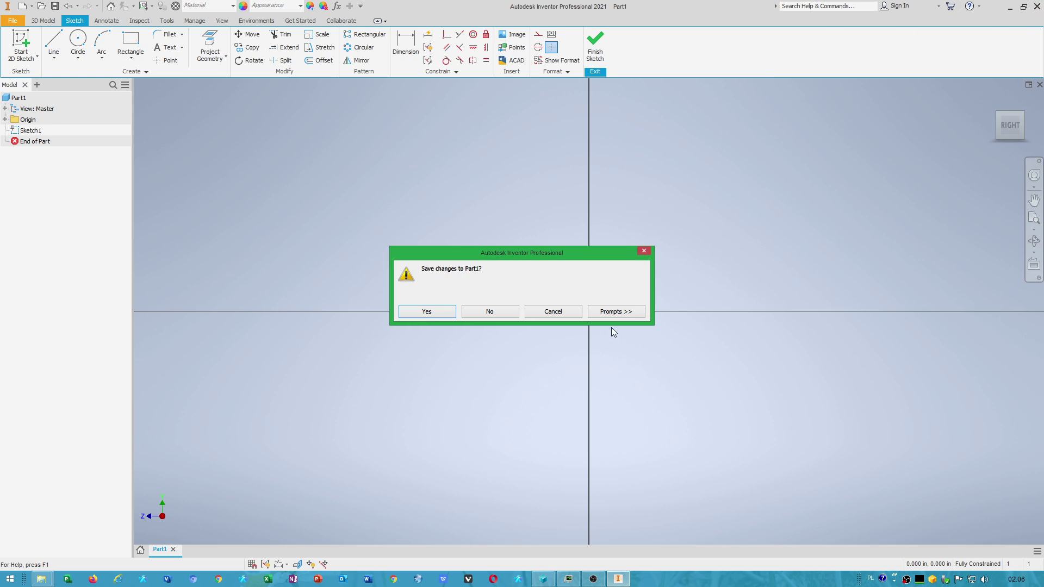
click(482, 313)
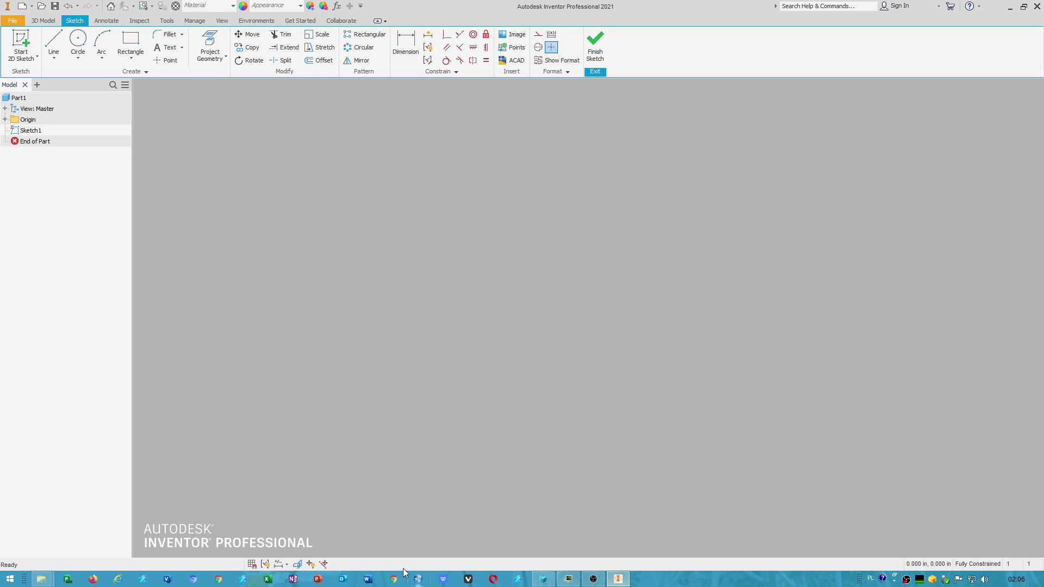
Step: Copy setup.ini from the Desktop folder
mouse_move(42, 579)
click(177, 547)
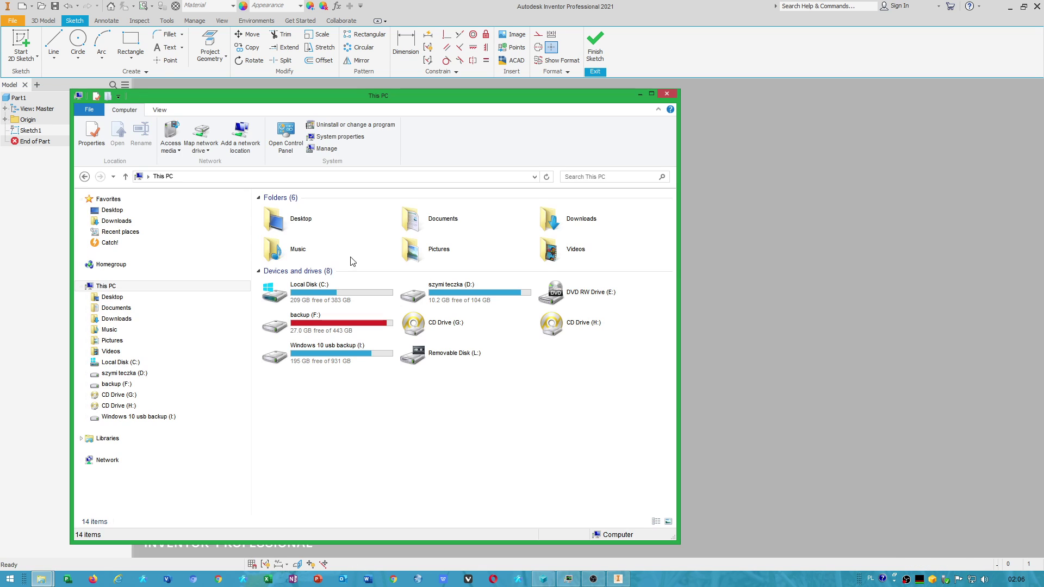
click(148, 177)
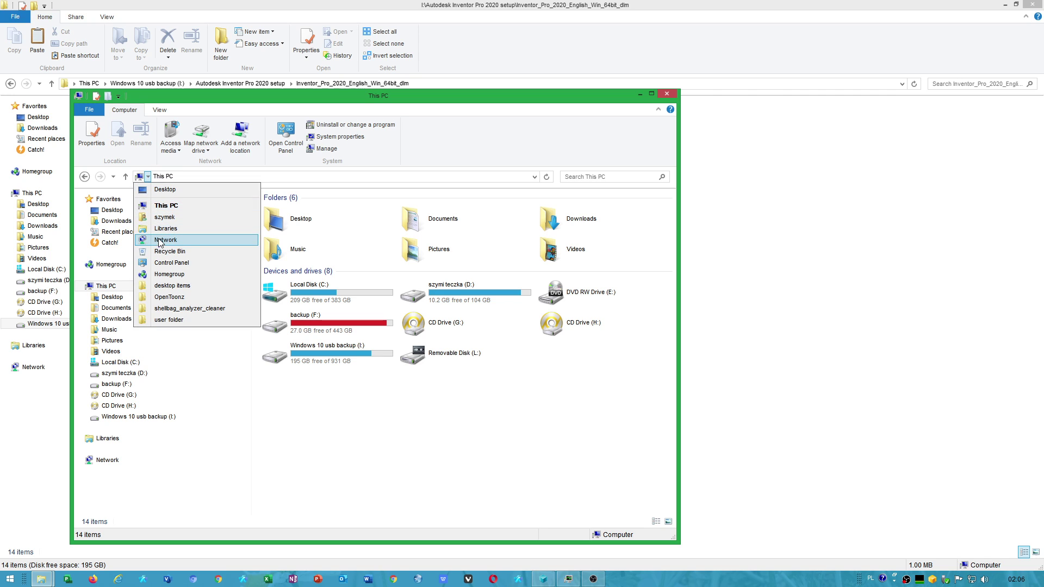
click(164, 190)
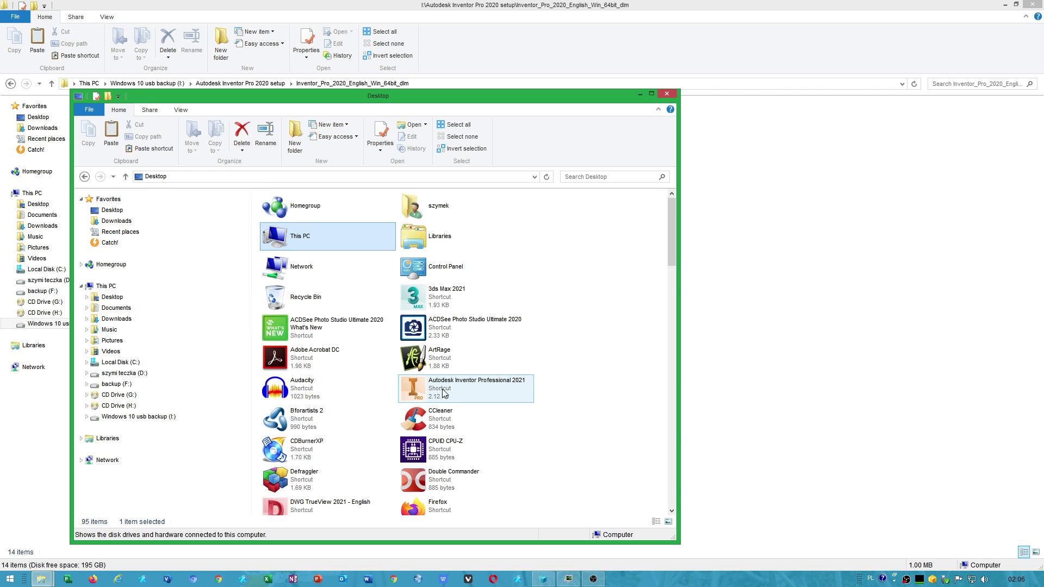
scroll(501, 383, down, 10)
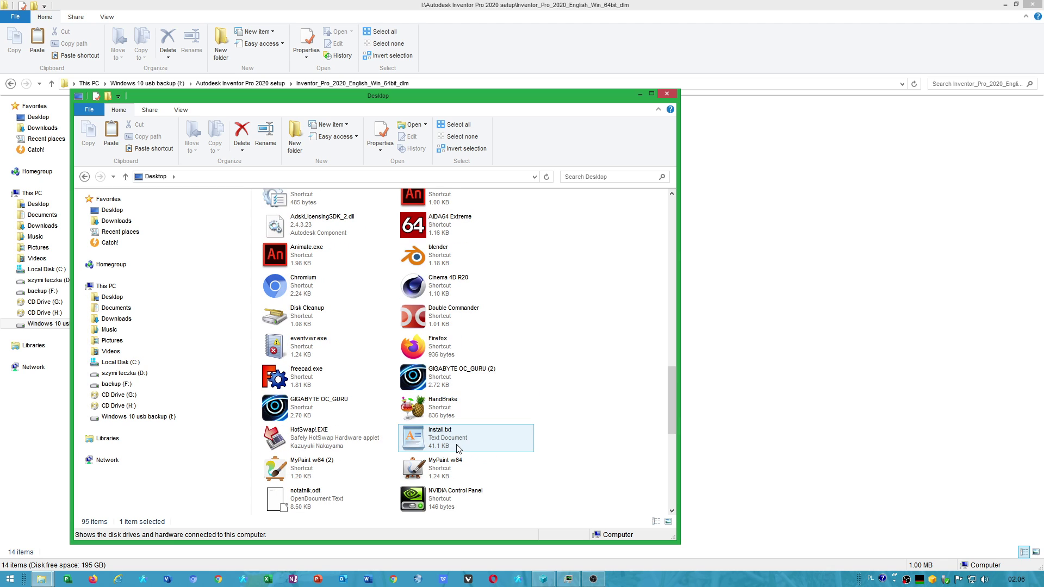
scroll(429, 457, down, 3)
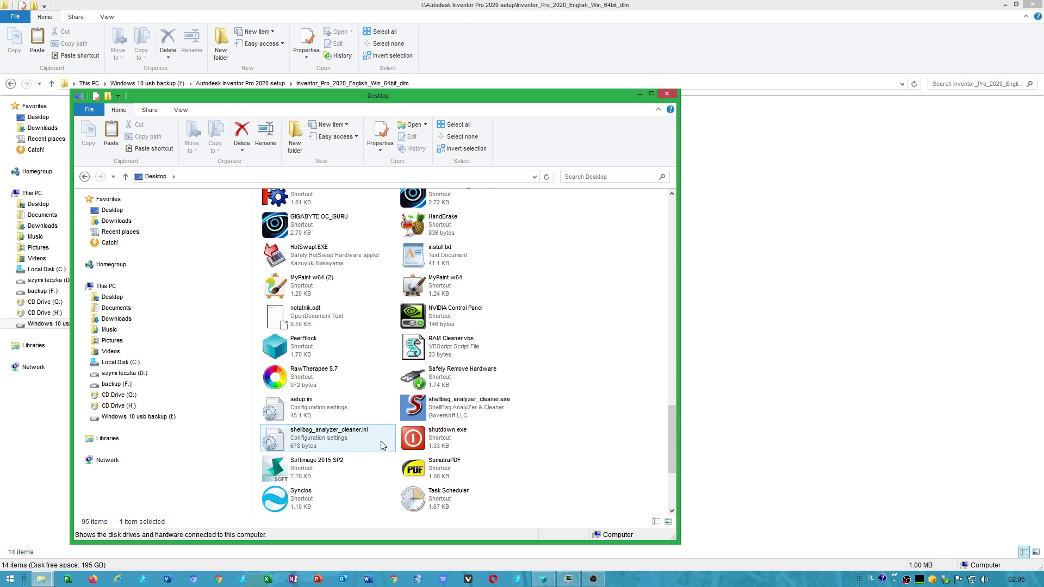
click(298, 411)
right_click(298, 412)
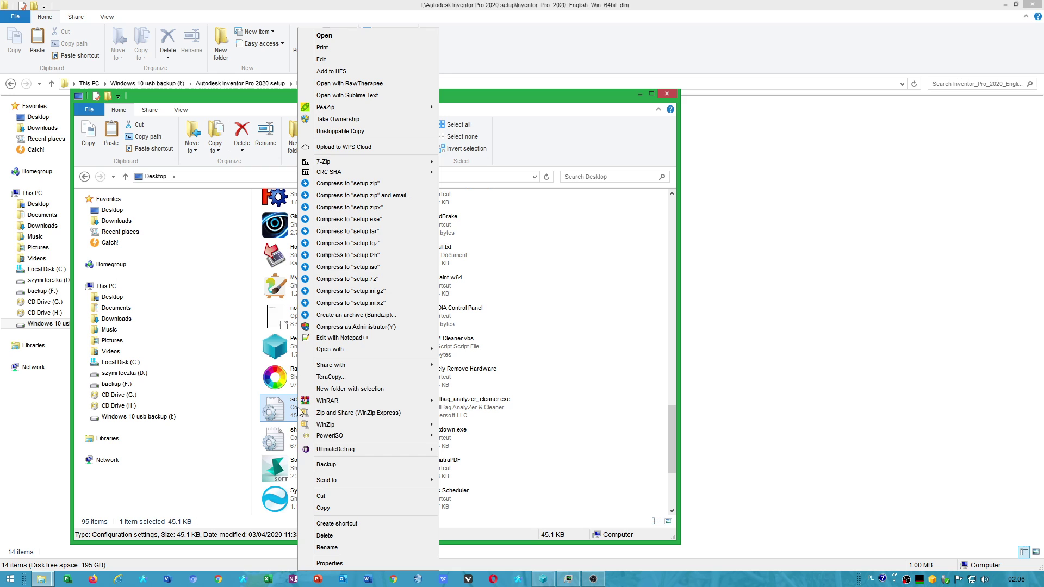
click(326, 506)
Step: Go back to This PC using the address bar
click(559, 292)
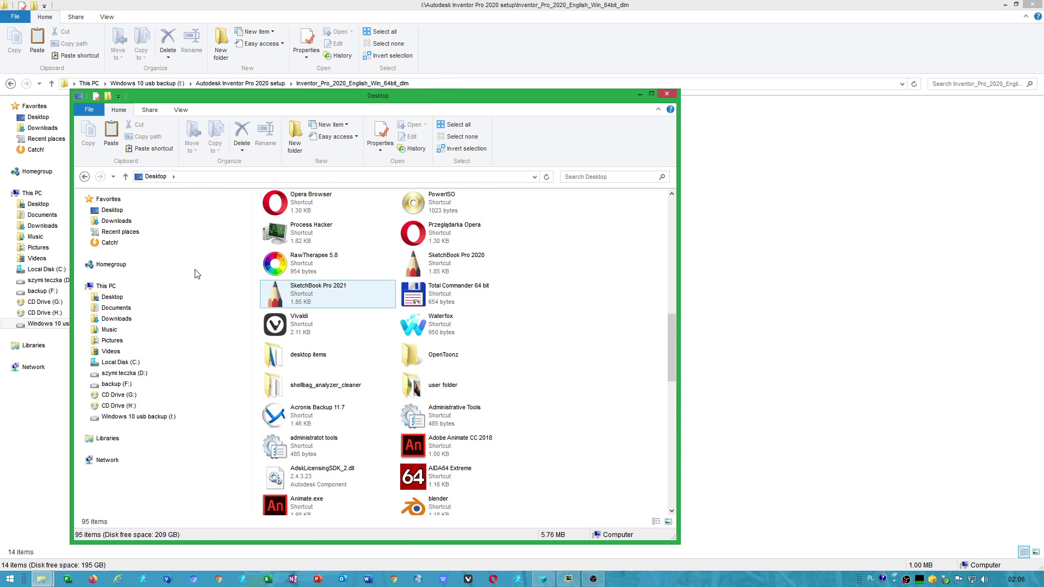
click(174, 177)
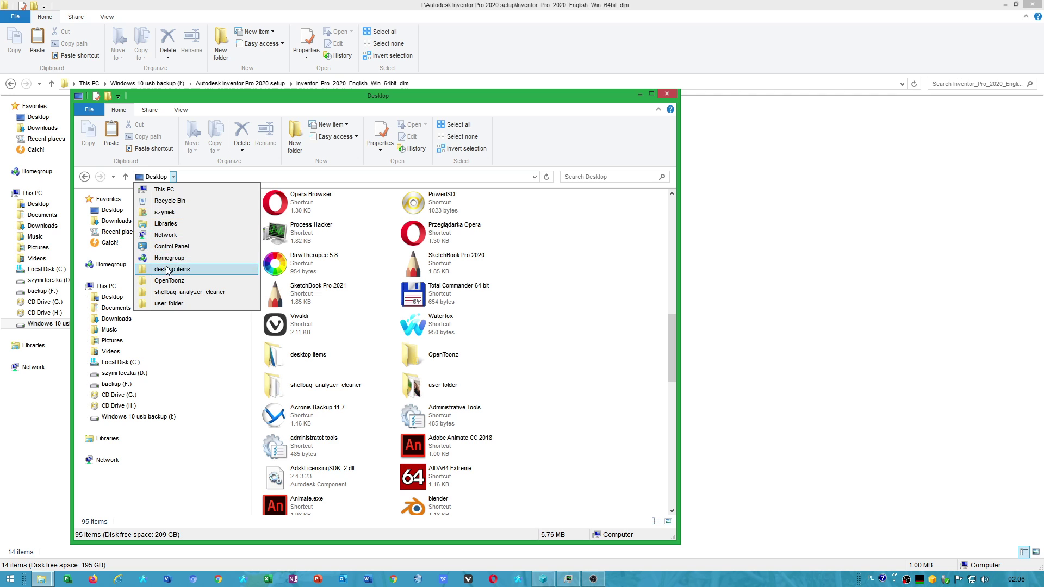
click(166, 189)
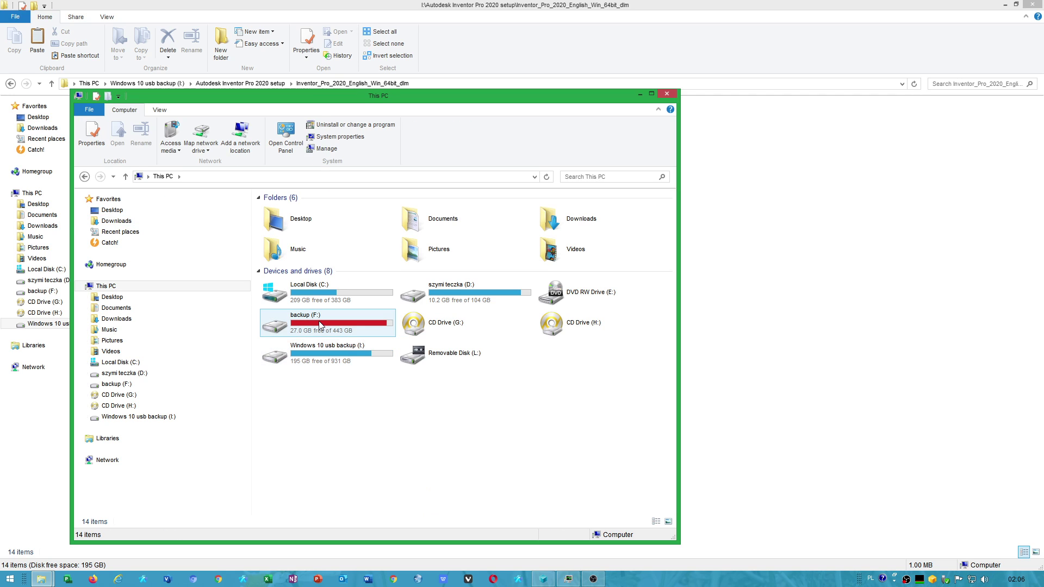
Step: Paste setup.ini into backup (F:) > aplikacje 2020 > autodesk inventor 2021 setup, replacing the existing file
double_click(319, 324)
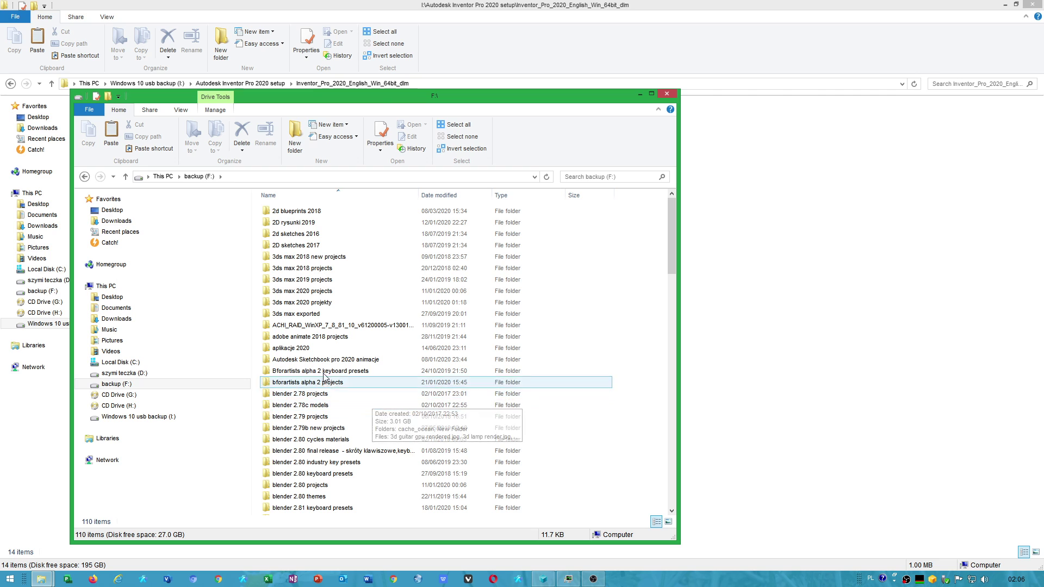
click(305, 349)
double_click(305, 349)
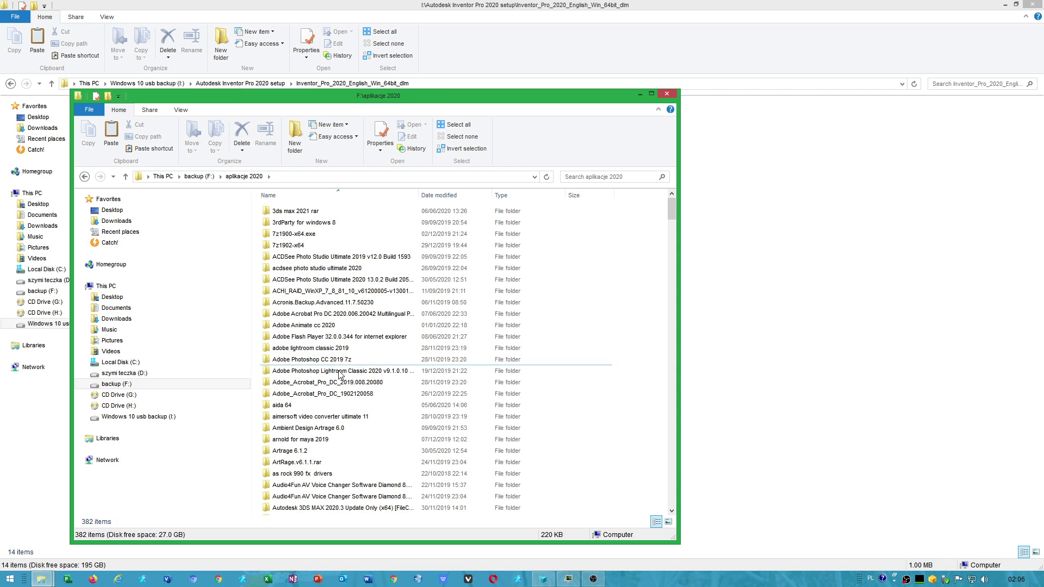
scroll(373, 392, down, 5)
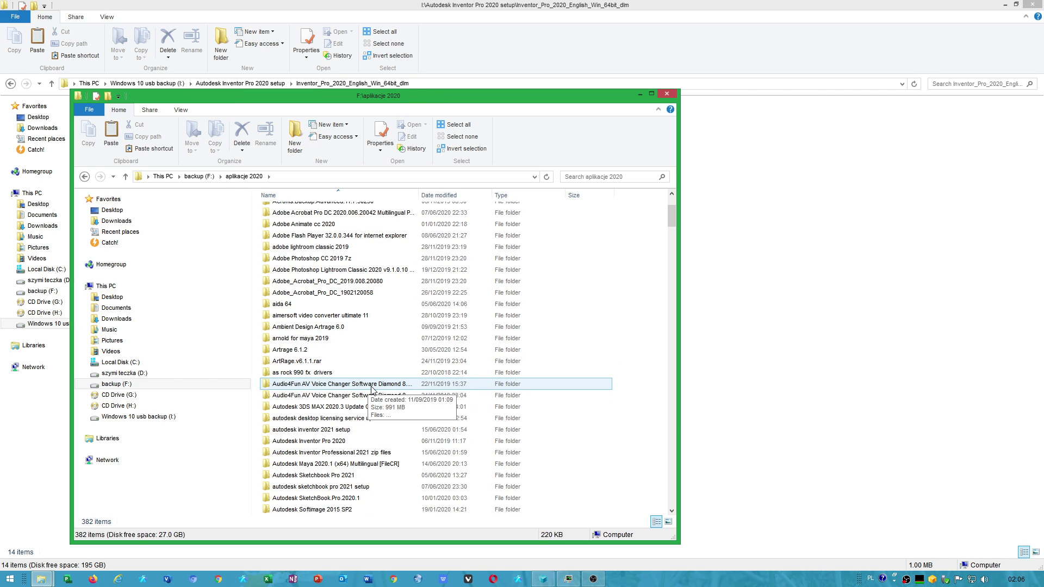
double_click(331, 430)
right_click(357, 289)
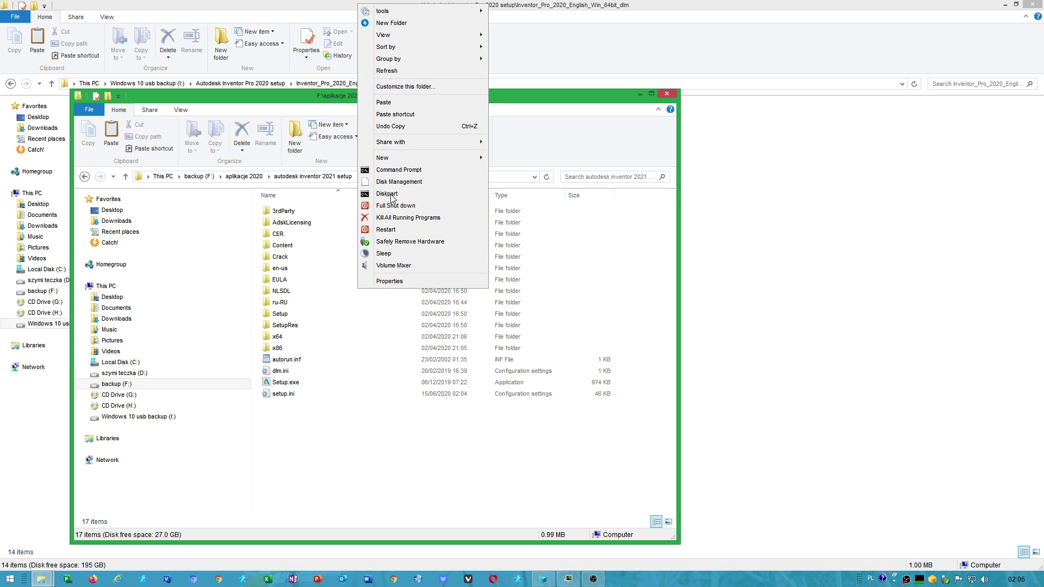
click(383, 102)
click(430, 139)
click(451, 199)
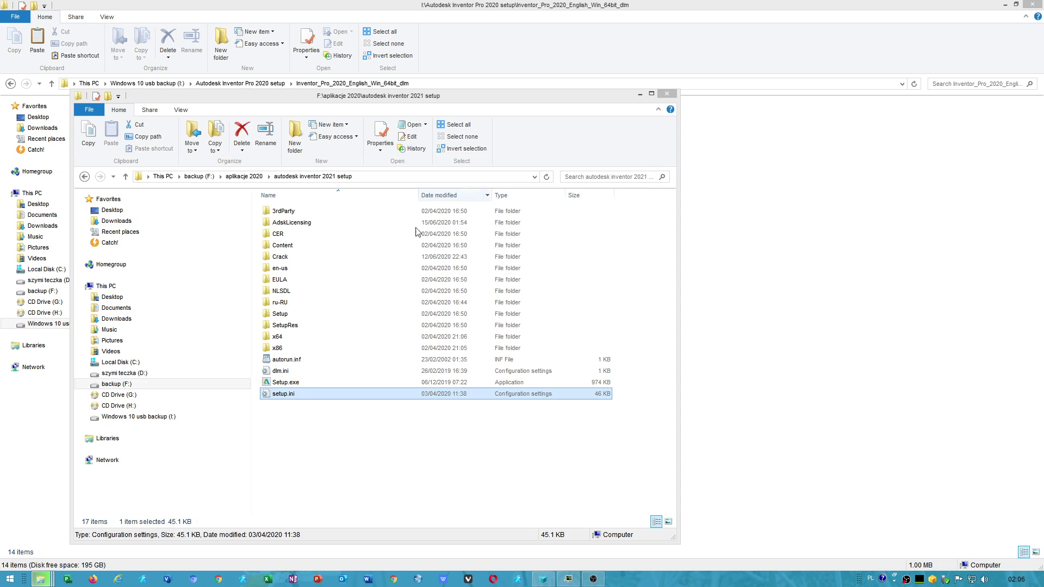
Step: Run Setup.exe, dismiss the Operating System Unsupported error, and select setup.ini
double_click(284, 383)
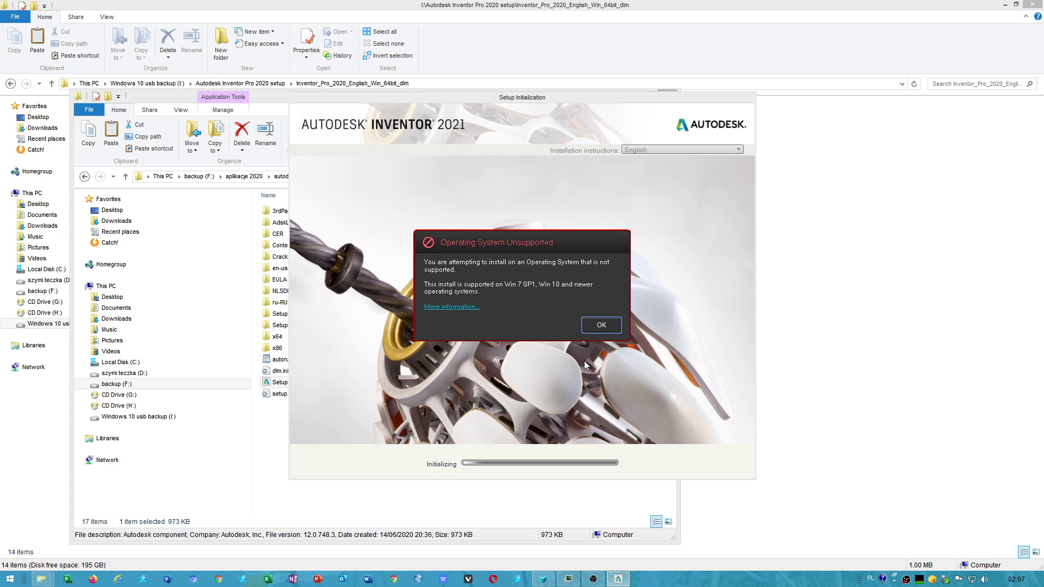
click(598, 322)
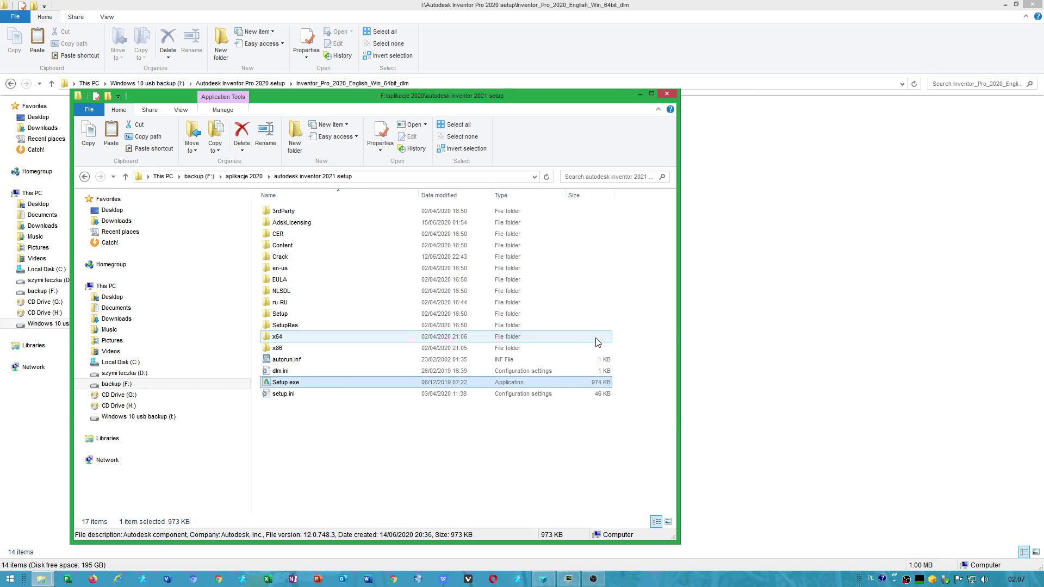
click(290, 396)
Step: Open setup.ini in Notepad and delete the CB_FUNC=CustomPlatformCheck line
double_click(288, 394)
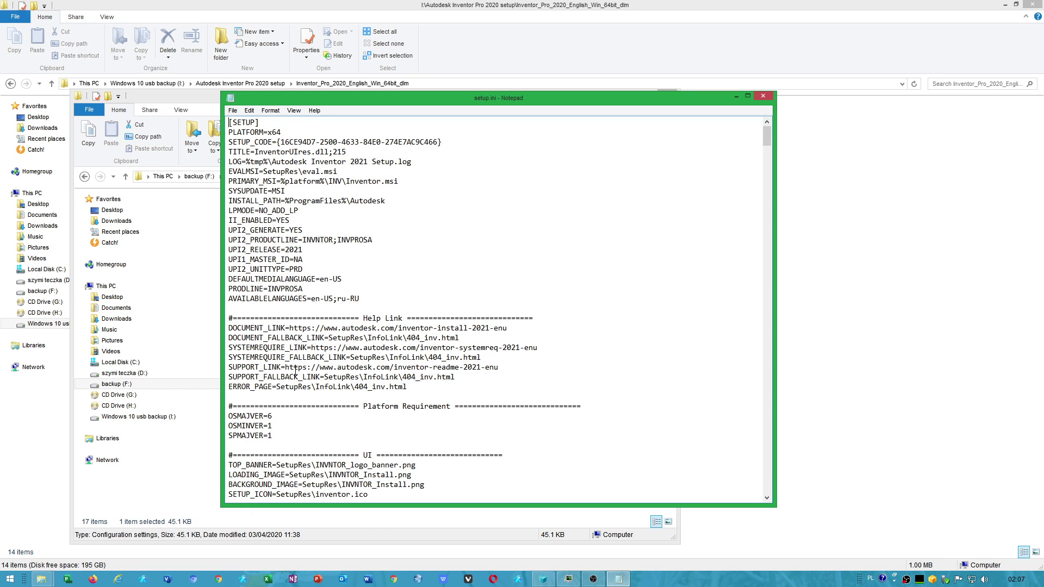
scroll(433, 383, down, 4)
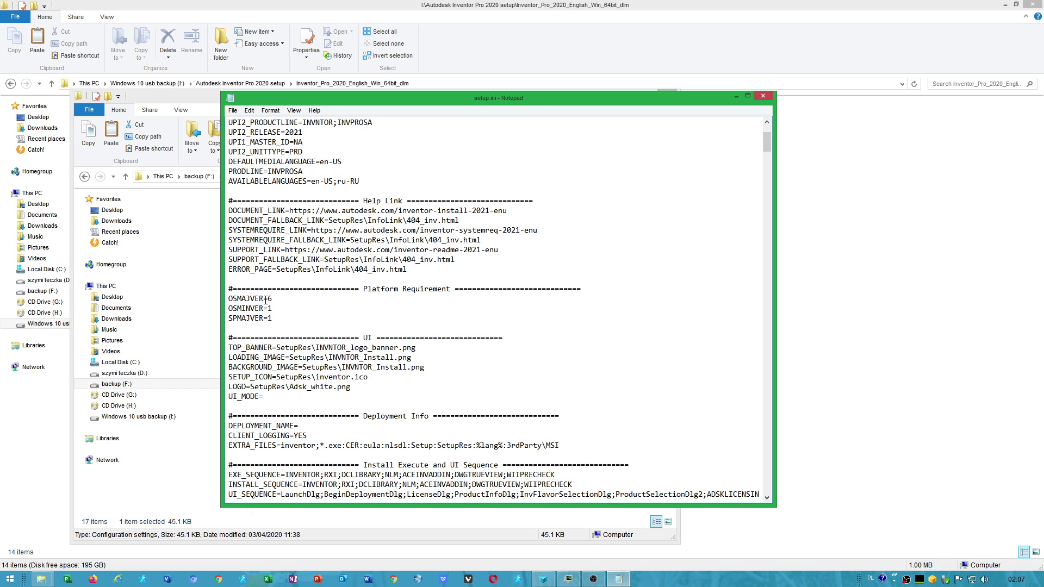
scroll(433, 417, down, 3)
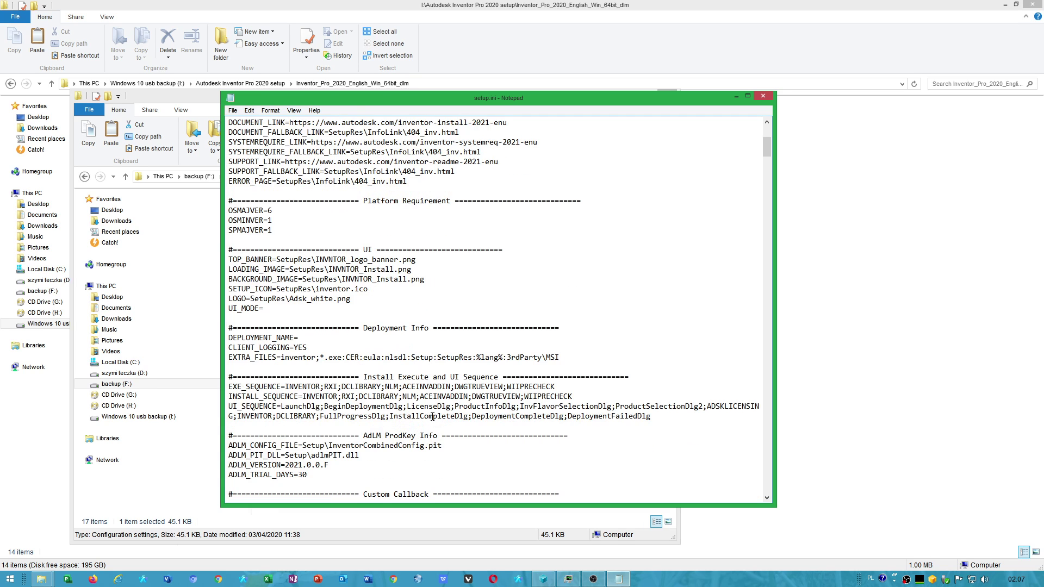
scroll(462, 456, down, 2)
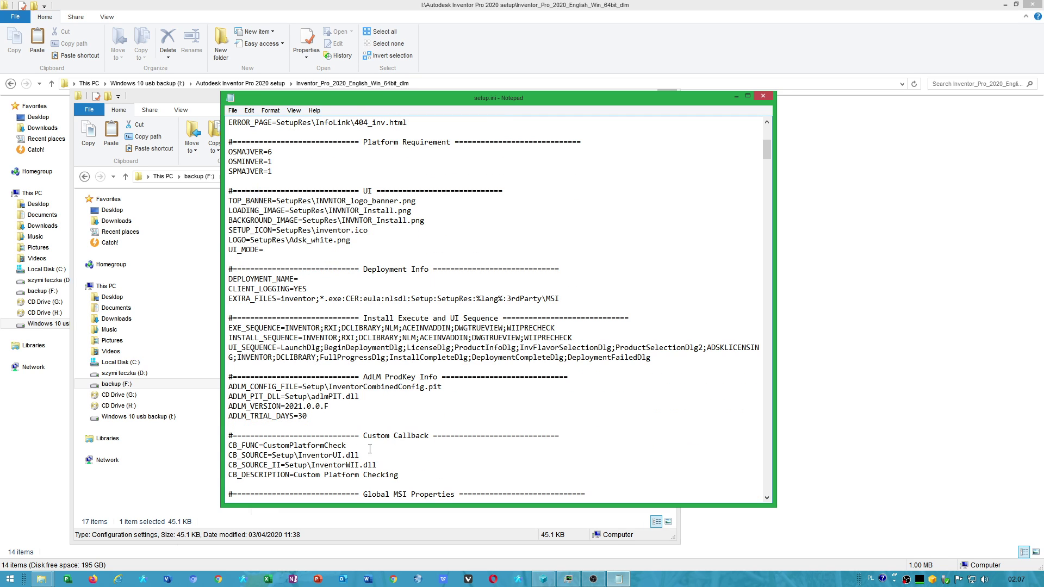
drag(352, 445, 222, 445)
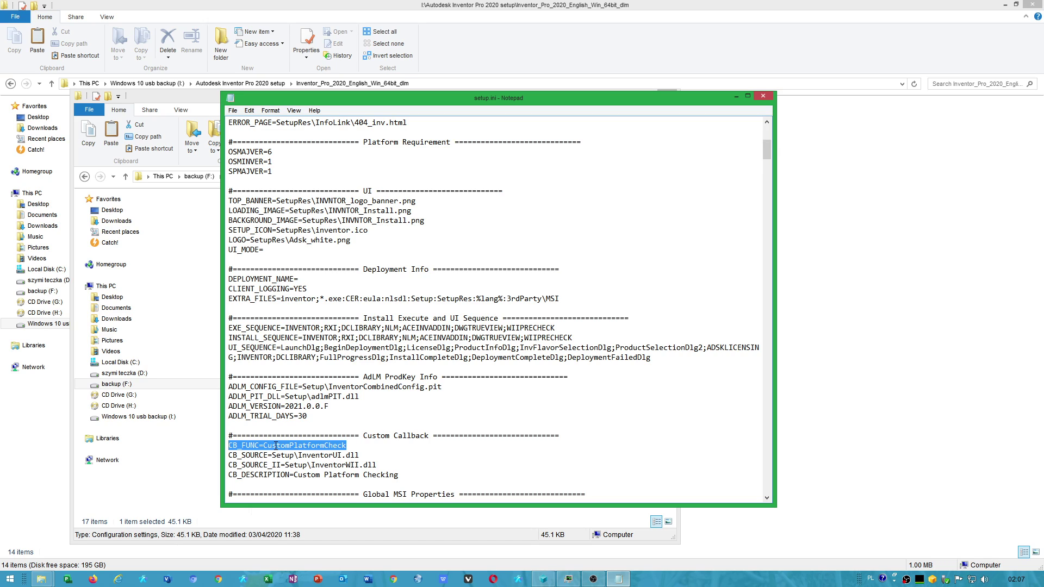
click(402, 476)
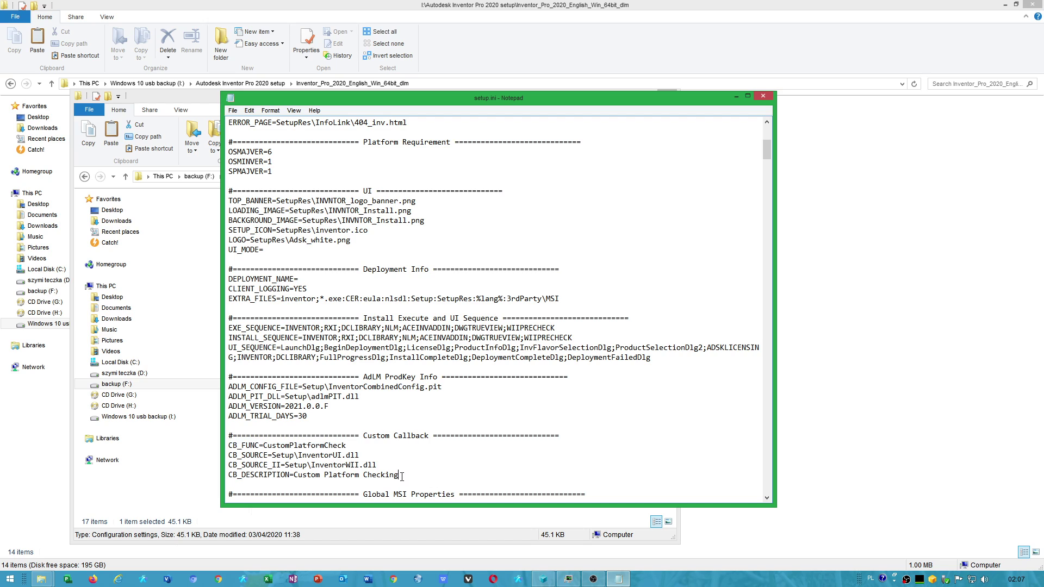
drag(347, 445, 194, 446)
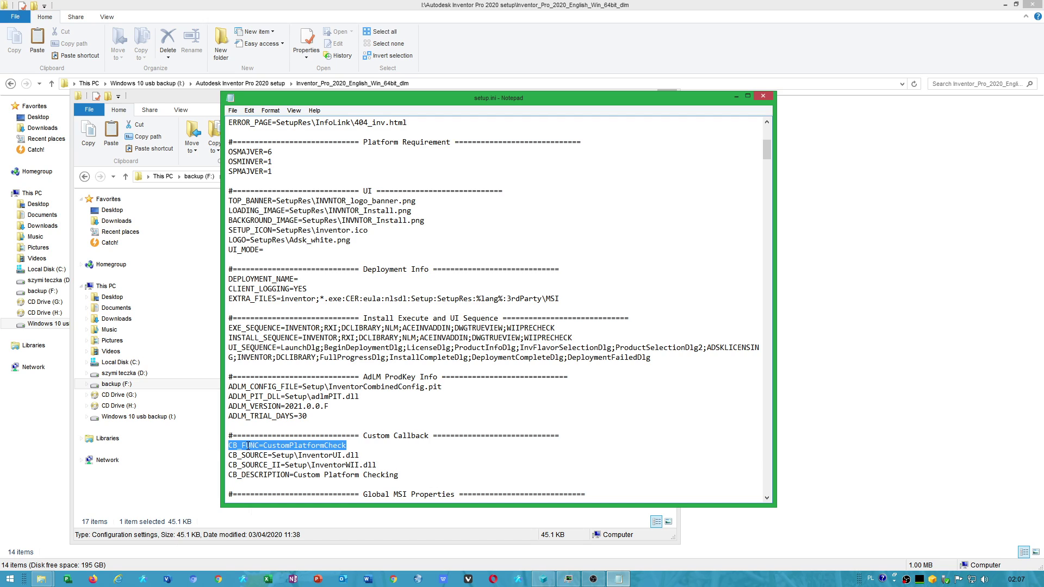
key(Delete)
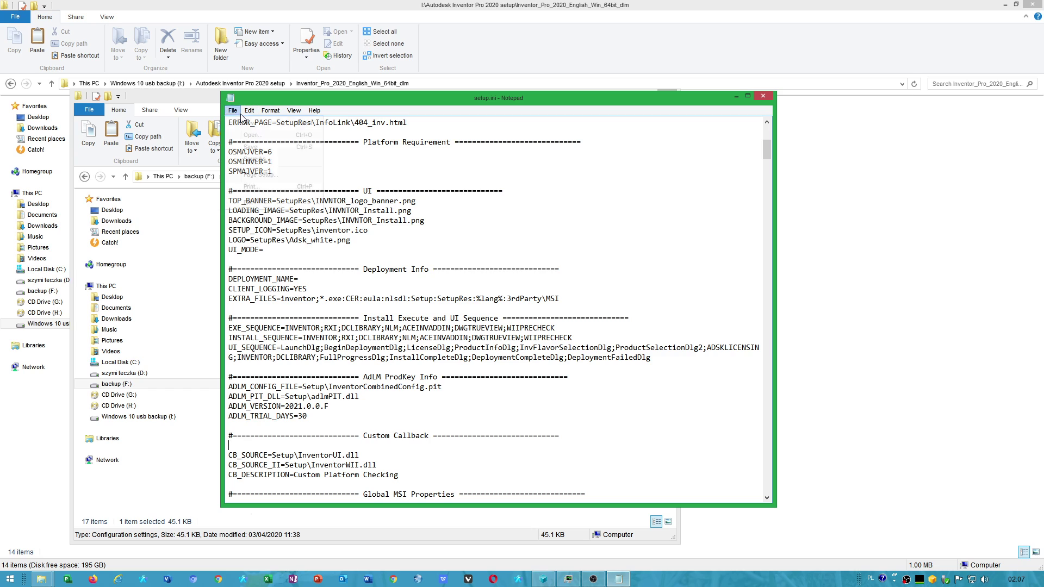
Step: Save the edited setup.ini and close Notepad
click(232, 111)
click(247, 144)
click(762, 97)
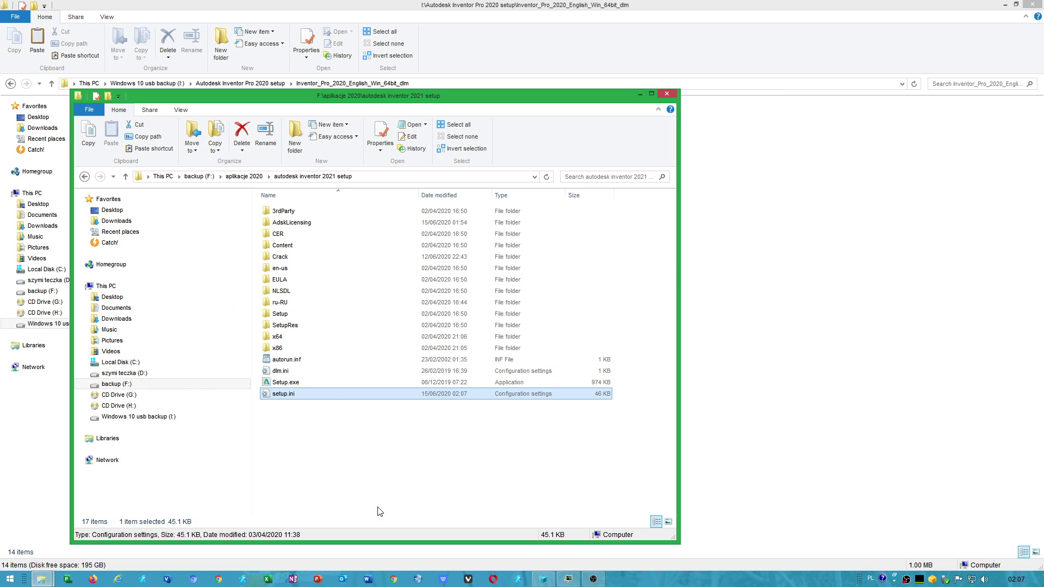
Step: Rerun Setup.exe to reach the install screen without the OS error, then exit and confirm cancellation
key(Up)
key(Return)
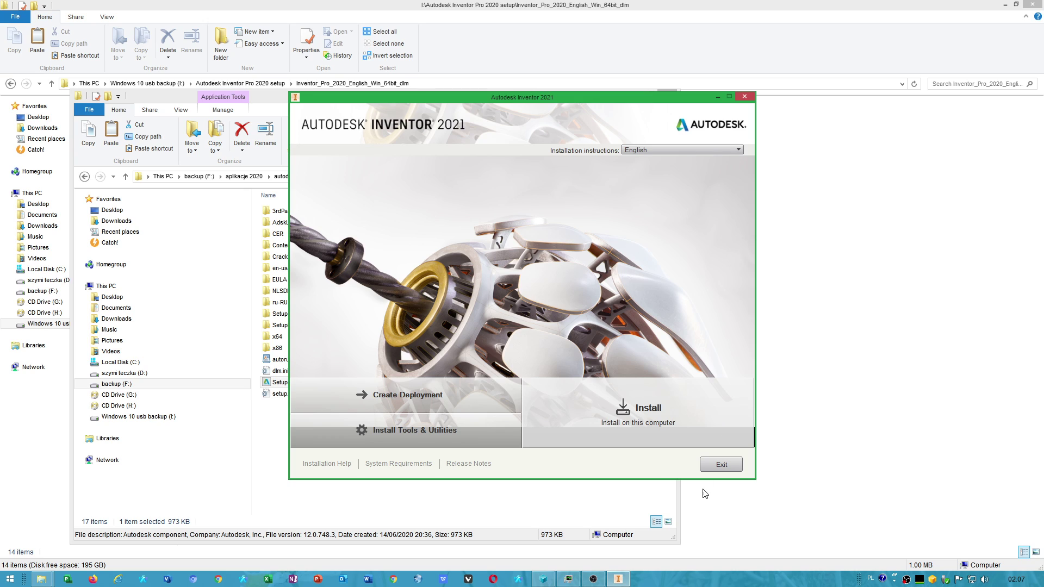
click(721, 464)
click(522, 315)
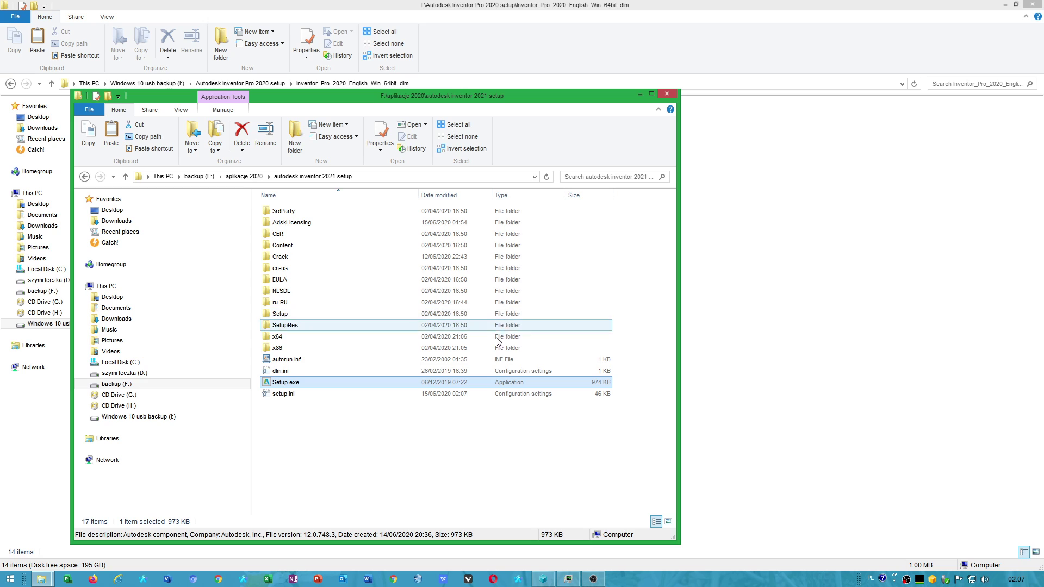
Step: Look inside x86 > AdskLicensing in the 2021 setup, then return to backup (F:)
double_click(280, 348)
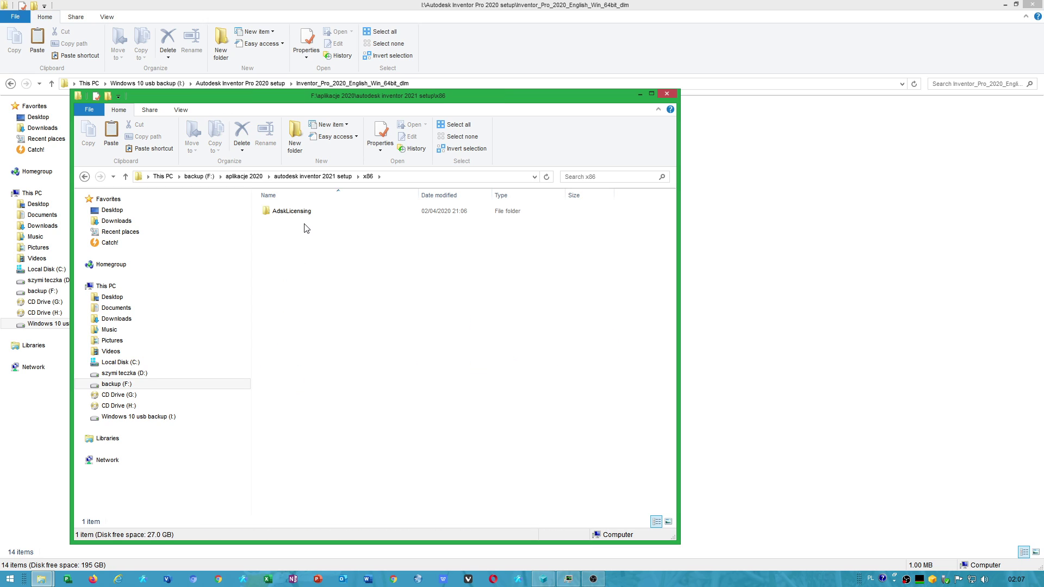
double_click(303, 215)
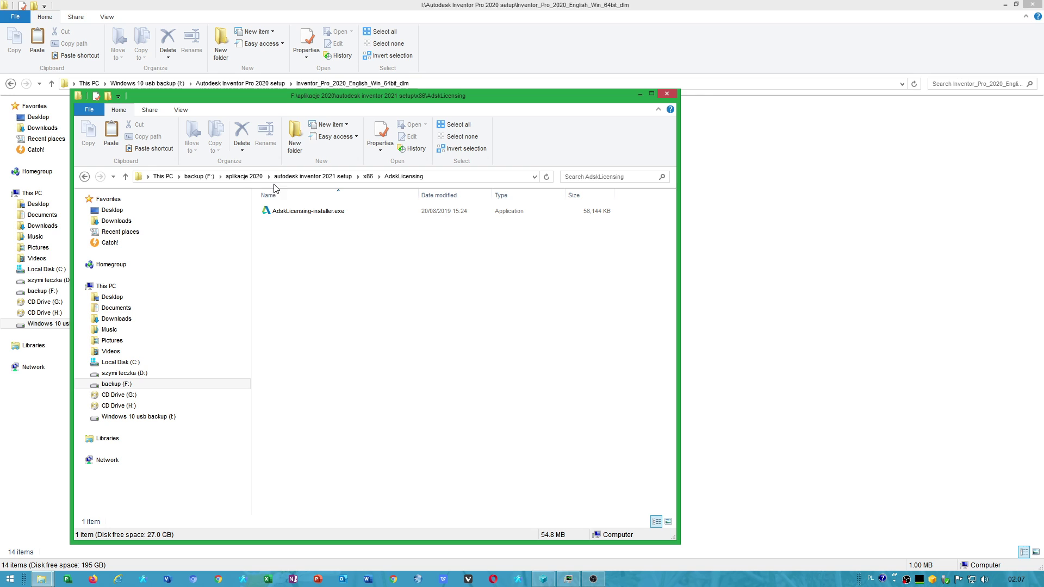
click(199, 177)
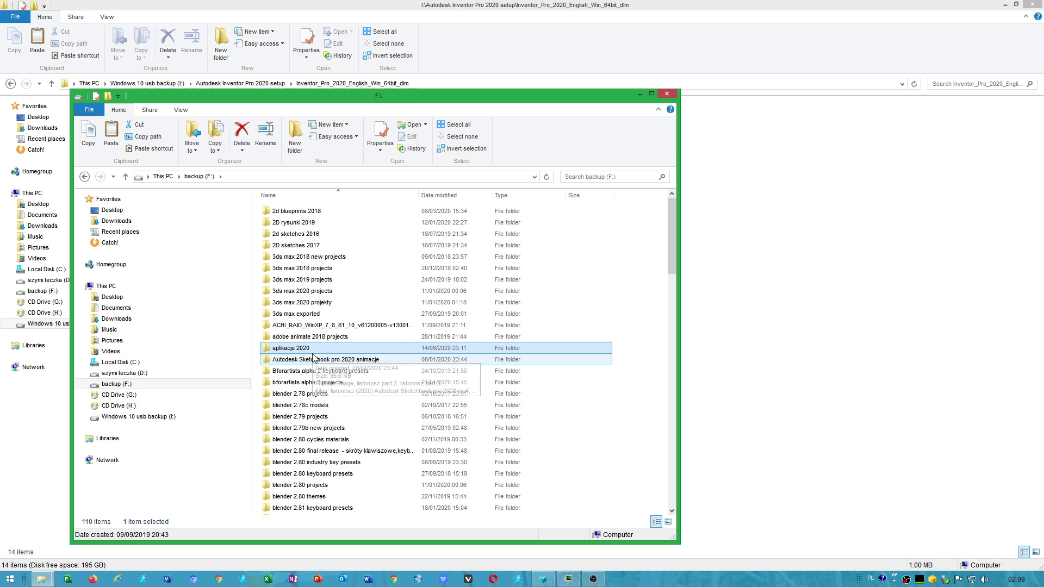
Step: Browse aplikacje 2020 > Autodesk Inventor Pro 2020, then navigate back up to This PC
scroll(346, 405, down, 3)
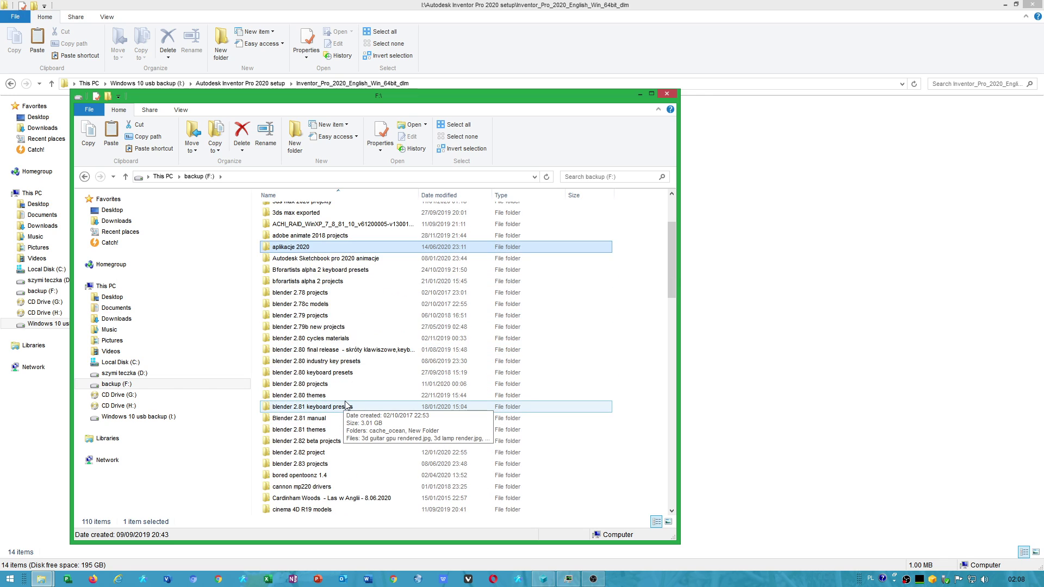
scroll(354, 413, down, 3)
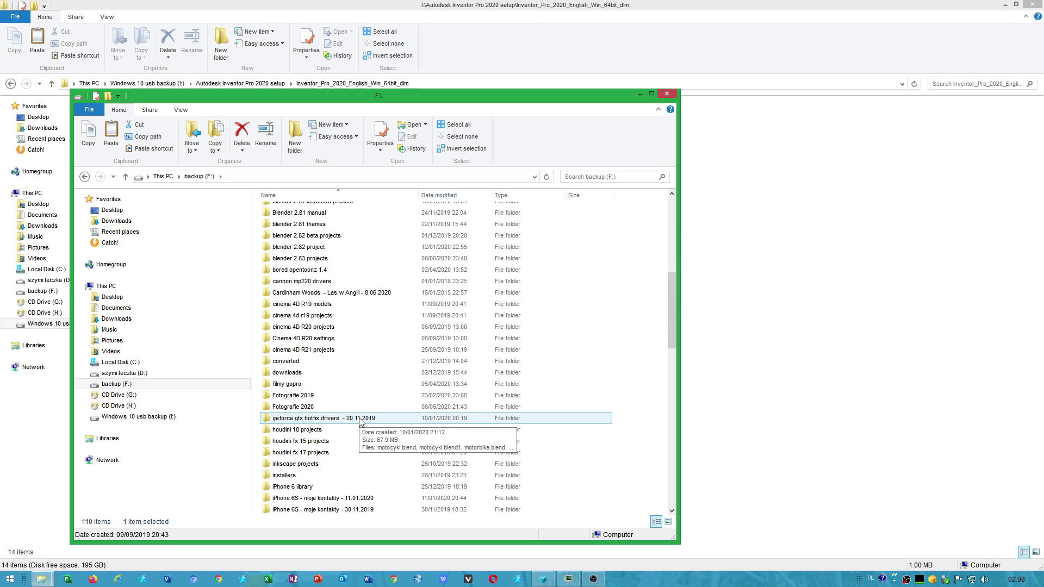
scroll(370, 413, up, 6)
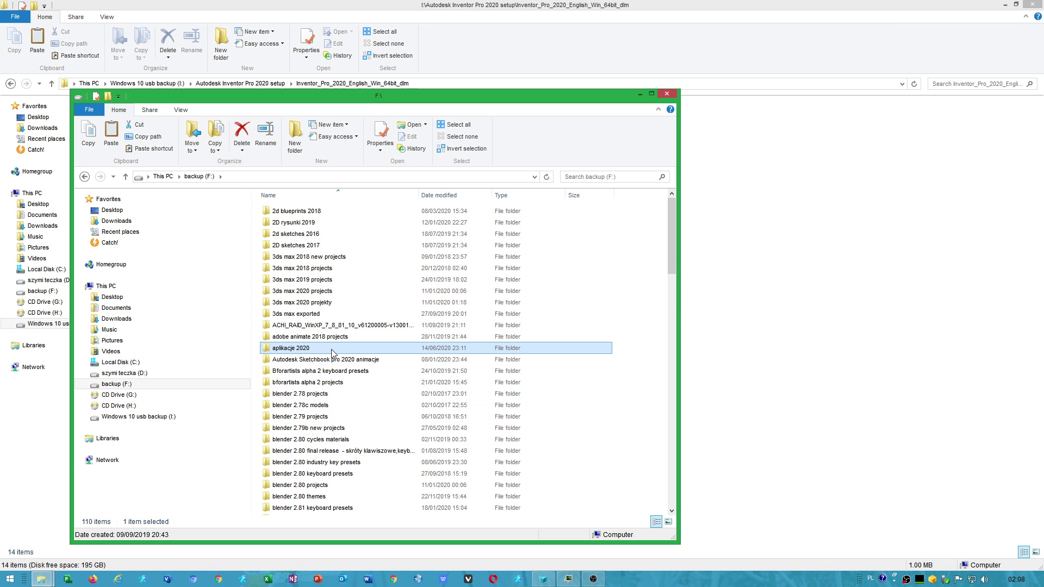
double_click(306, 350)
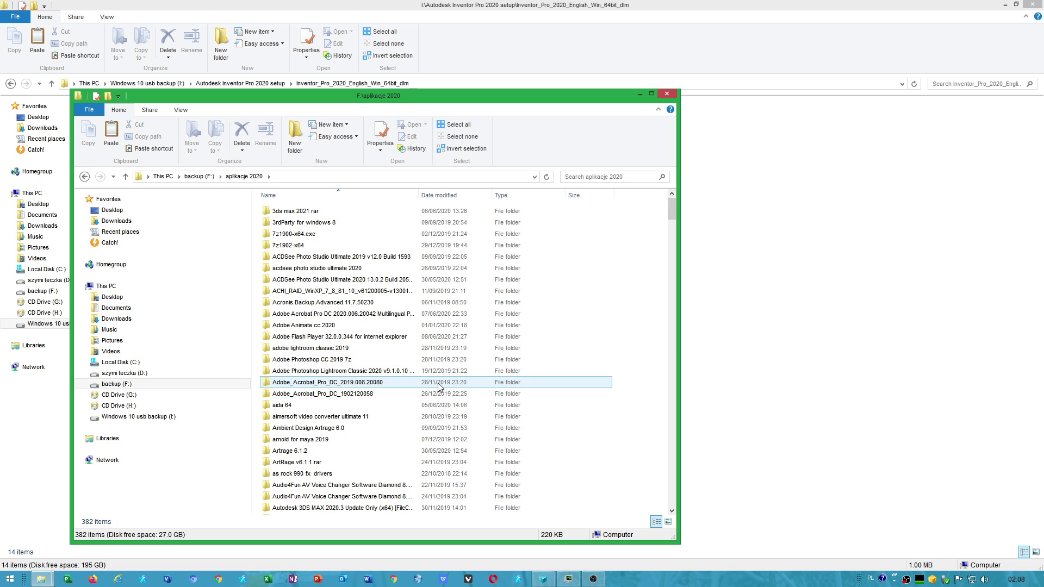
scroll(433, 411, down, 2)
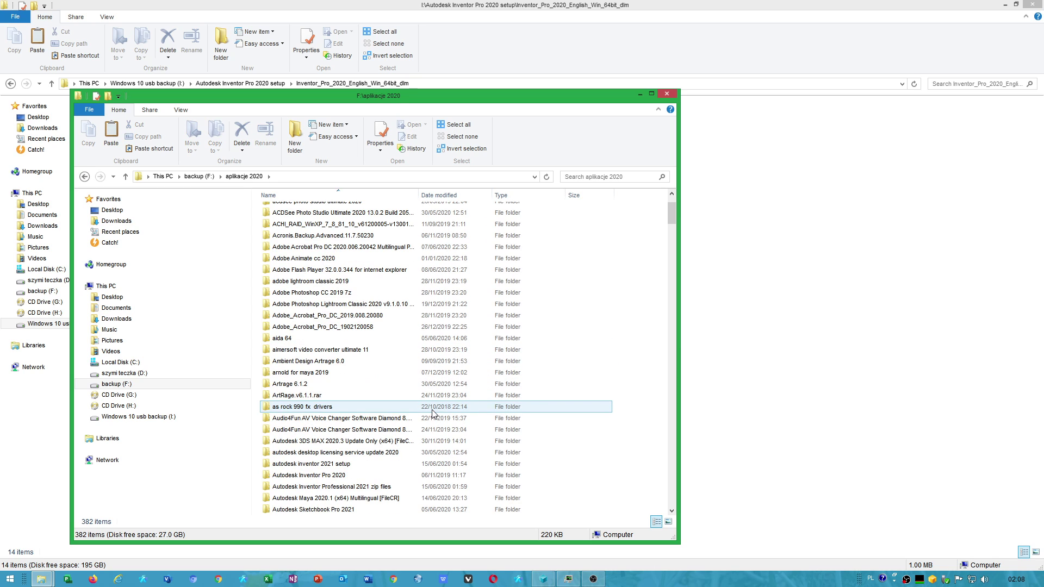
double_click(334, 478)
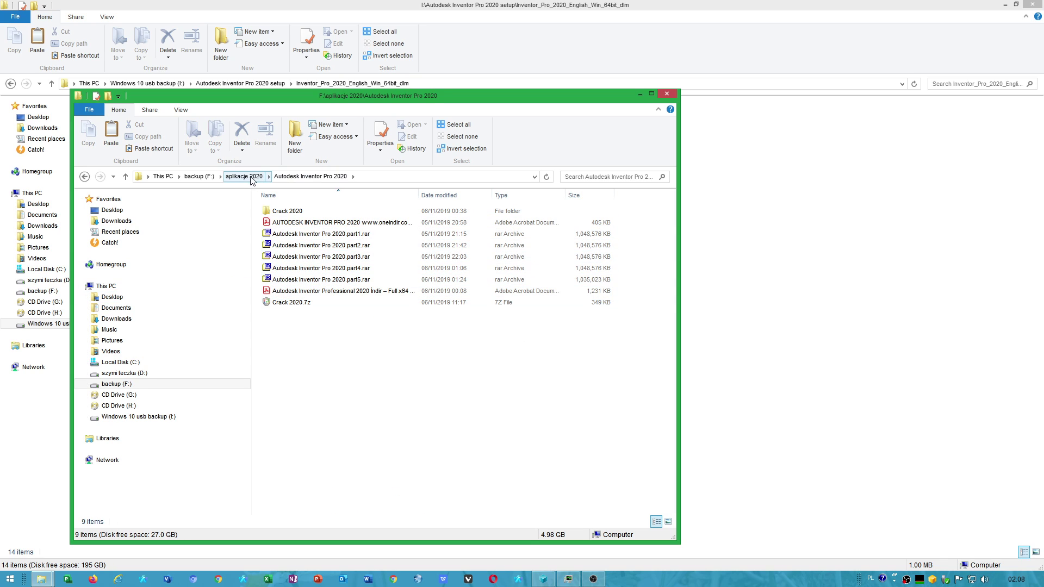
click(251, 177)
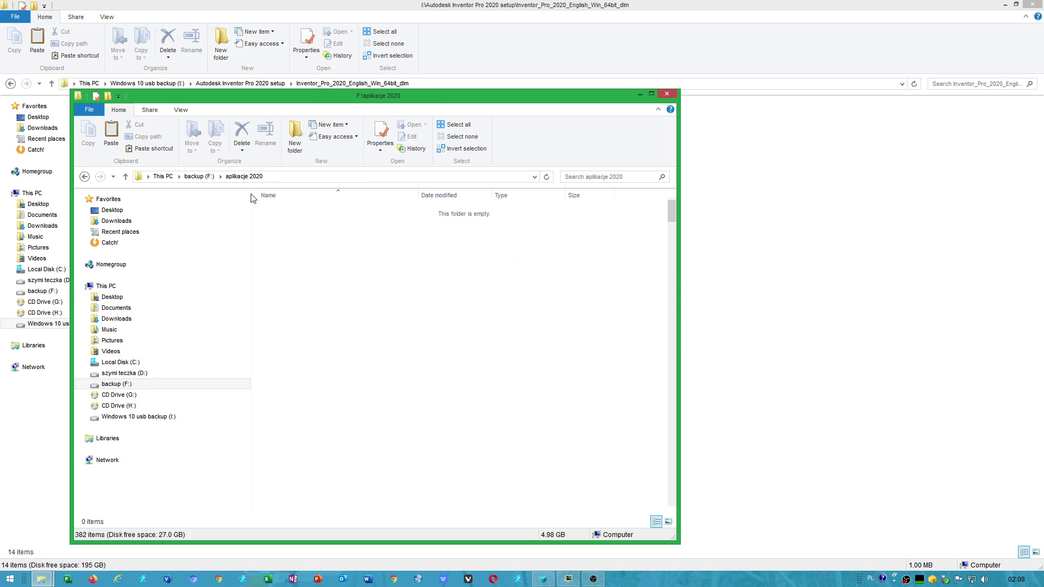
click(193, 178)
scroll(450, 447, down, 5)
click(450, 447)
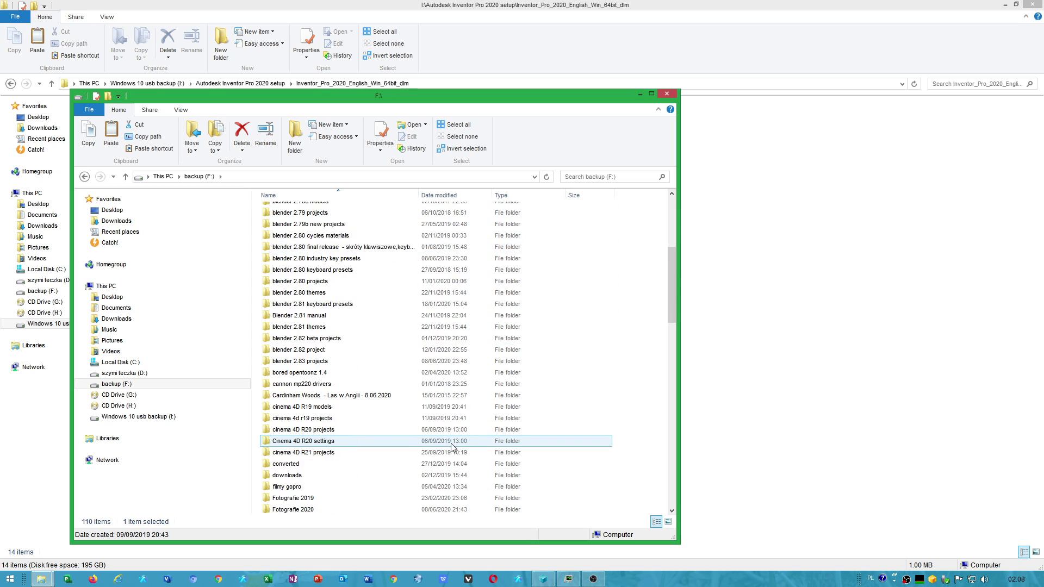
click(178, 176)
click(162, 176)
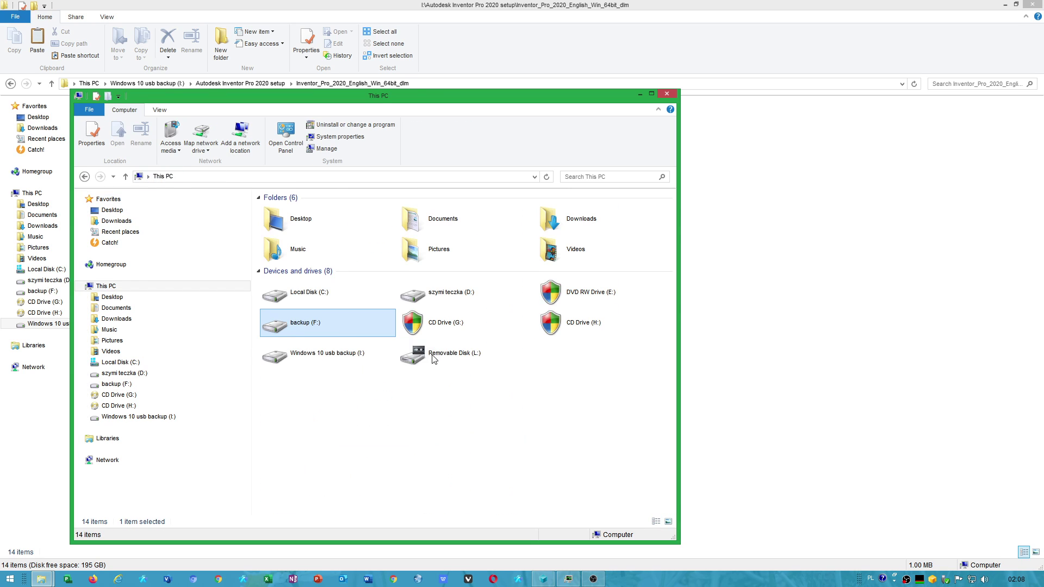
Step: Copy AdskLicensing from the Inventor Pro 2020 setup's x86 folder on Windows 10 usb backup (I:)
double_click(337, 360)
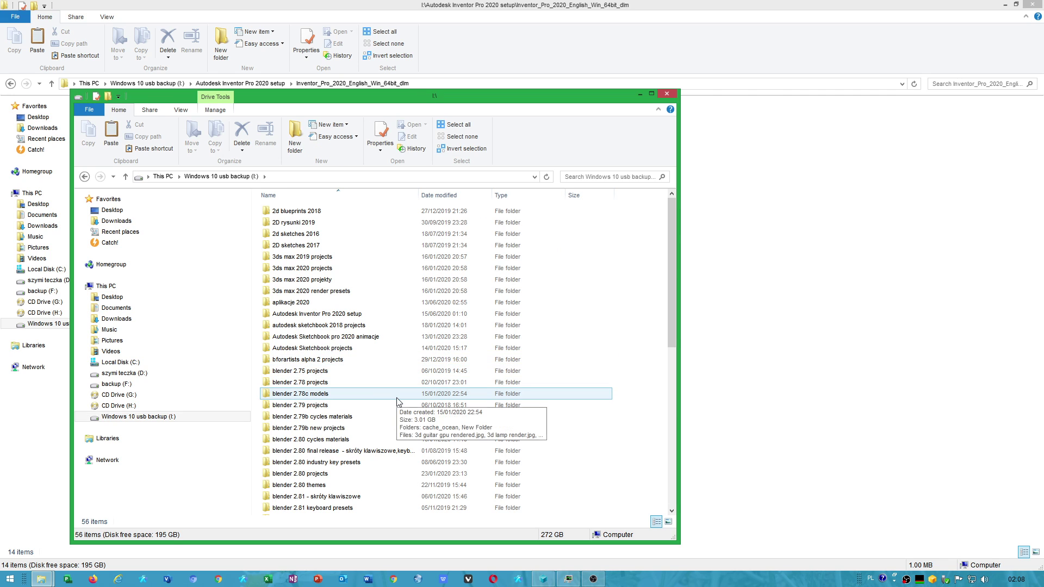
double_click(340, 320)
double_click(330, 214)
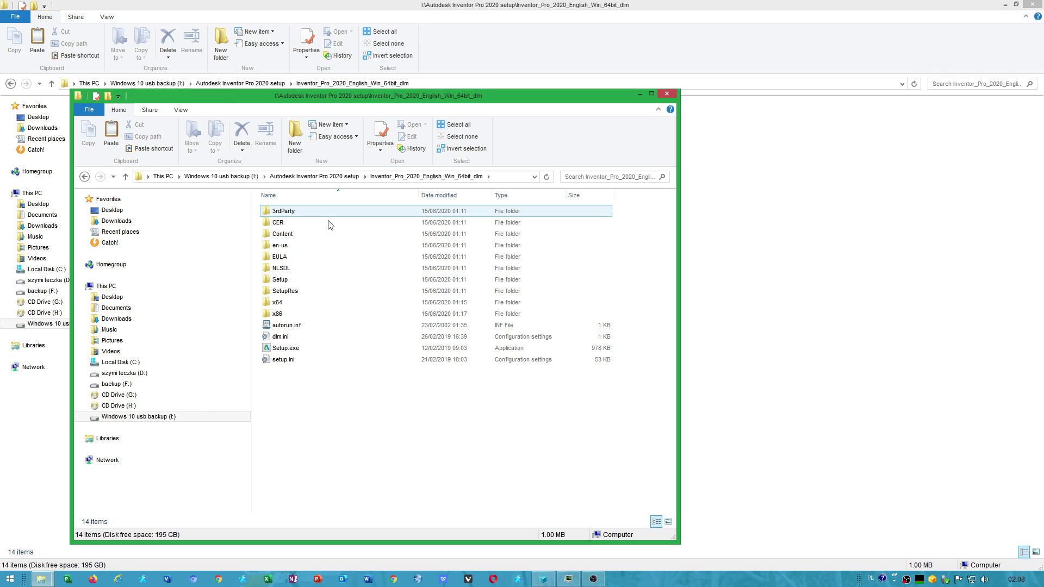
double_click(279, 315)
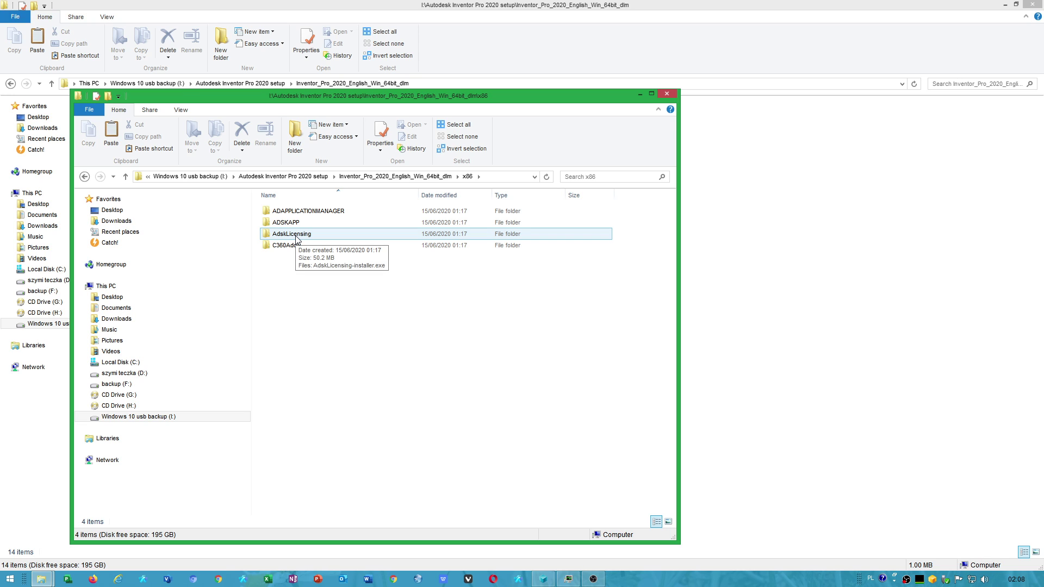
right_click(296, 239)
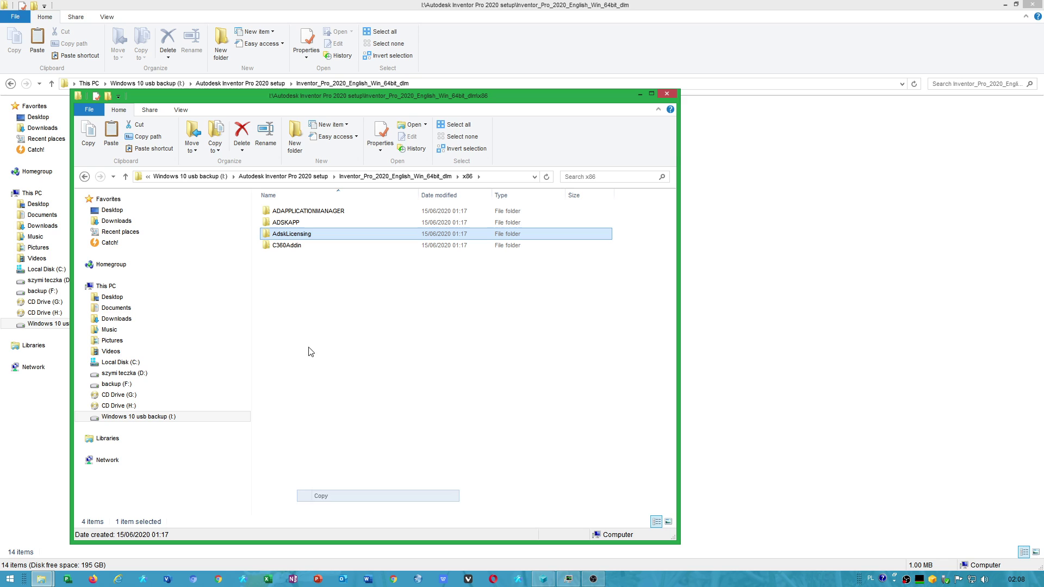
click(182, 177)
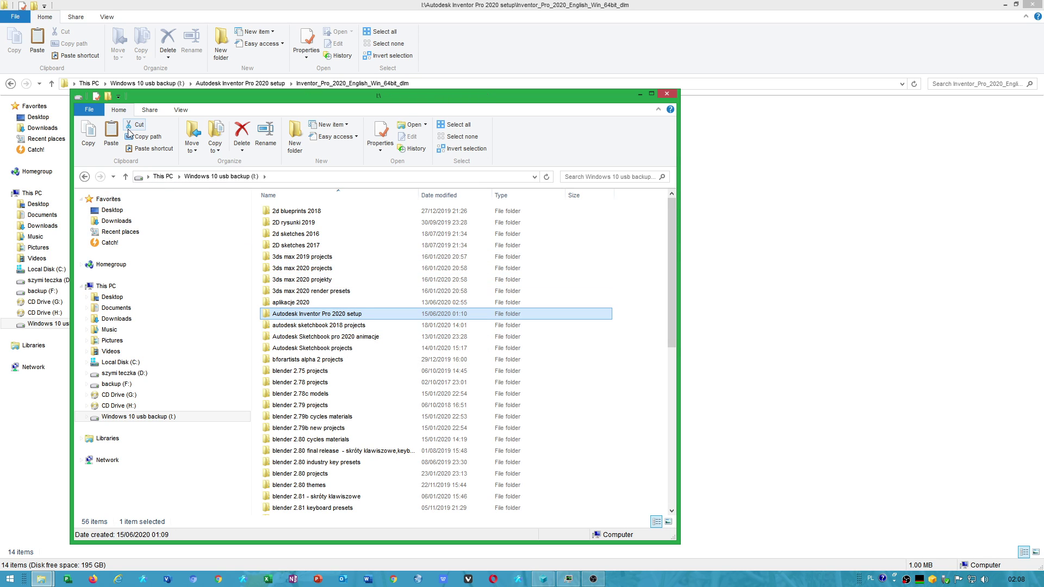
click(163, 176)
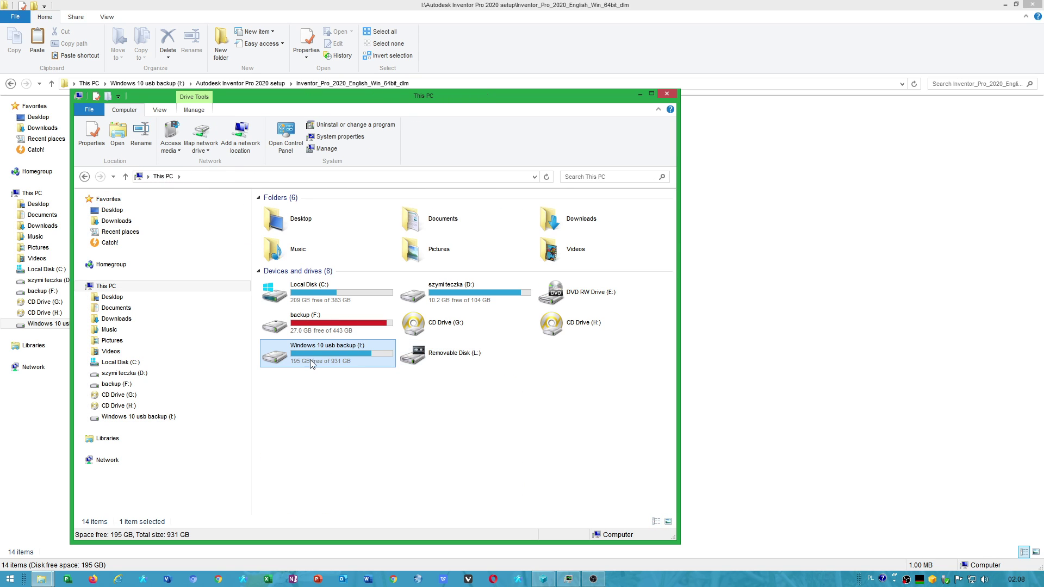
Step: Open backup (F:) > aplikacje 2020 > autodesk inventor 2021 setup and look into x64
click(330, 328)
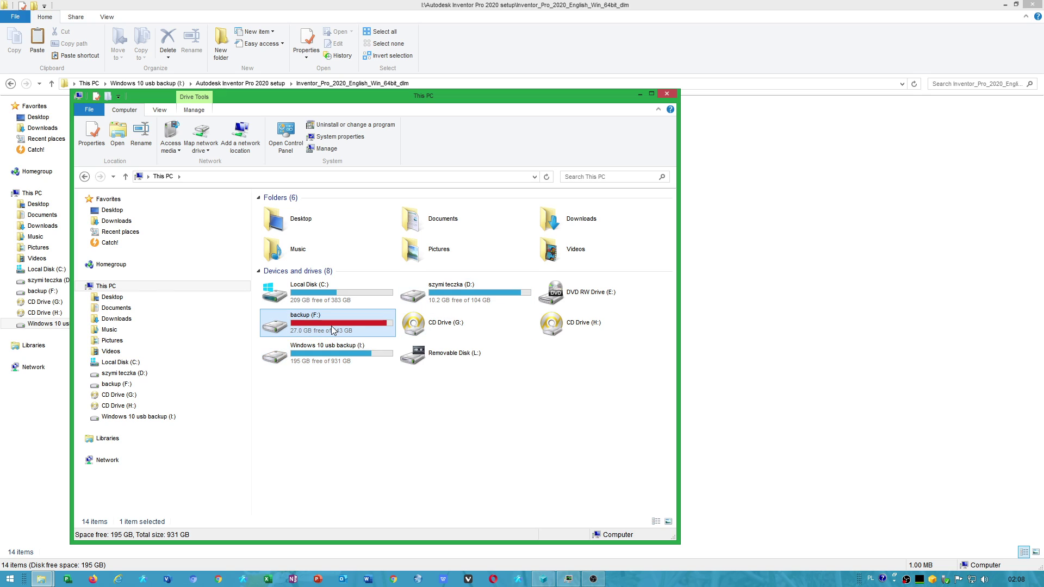
double_click(335, 321)
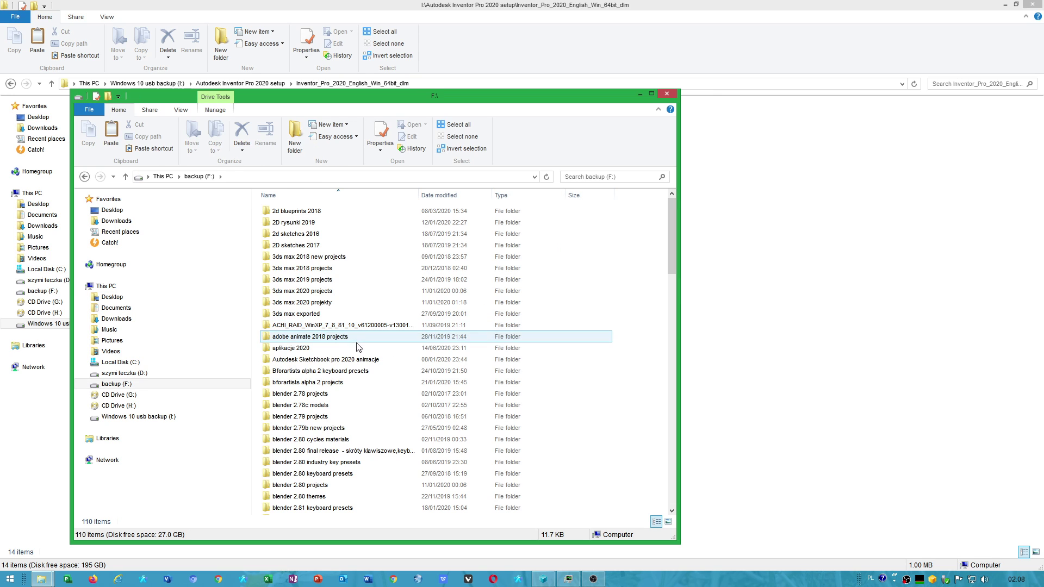
double_click(308, 350)
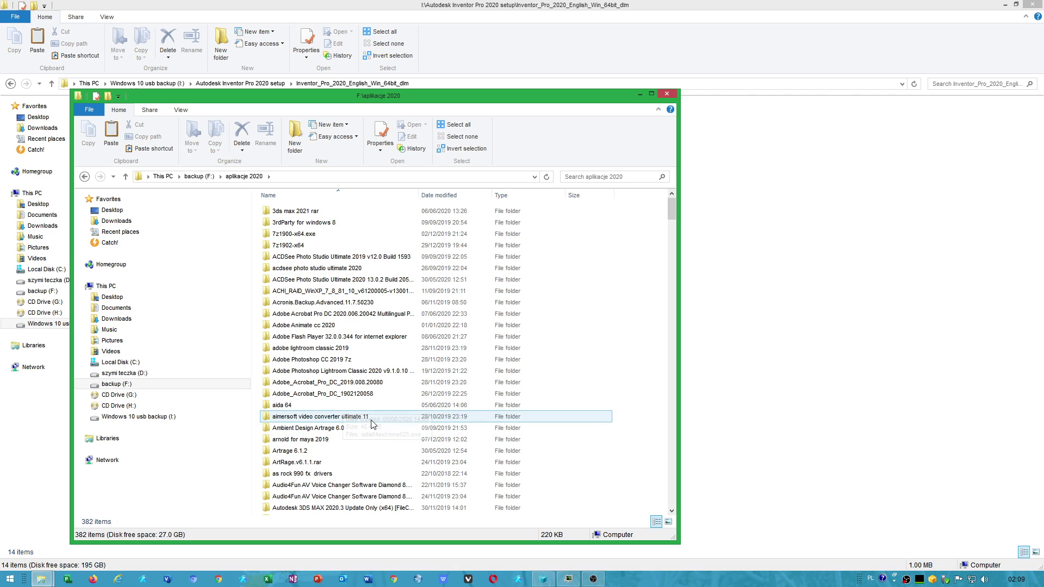
scroll(349, 411, down, 3)
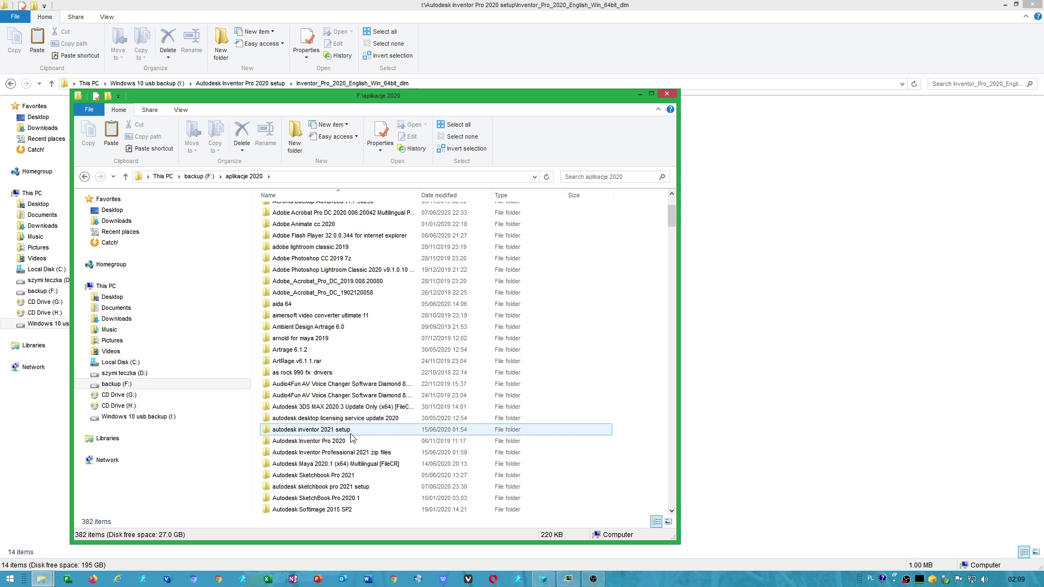
double_click(340, 432)
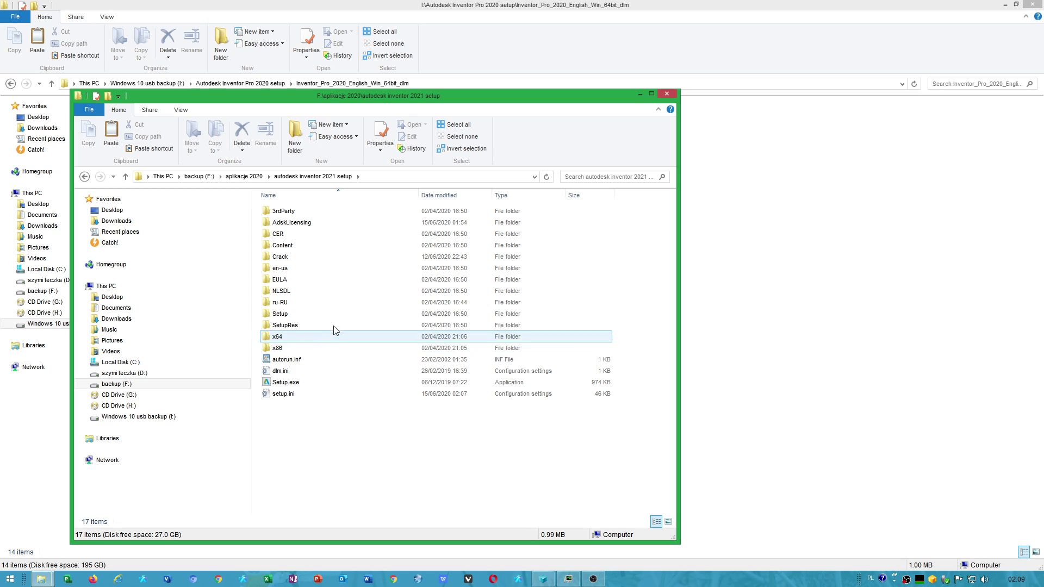
click(279, 341)
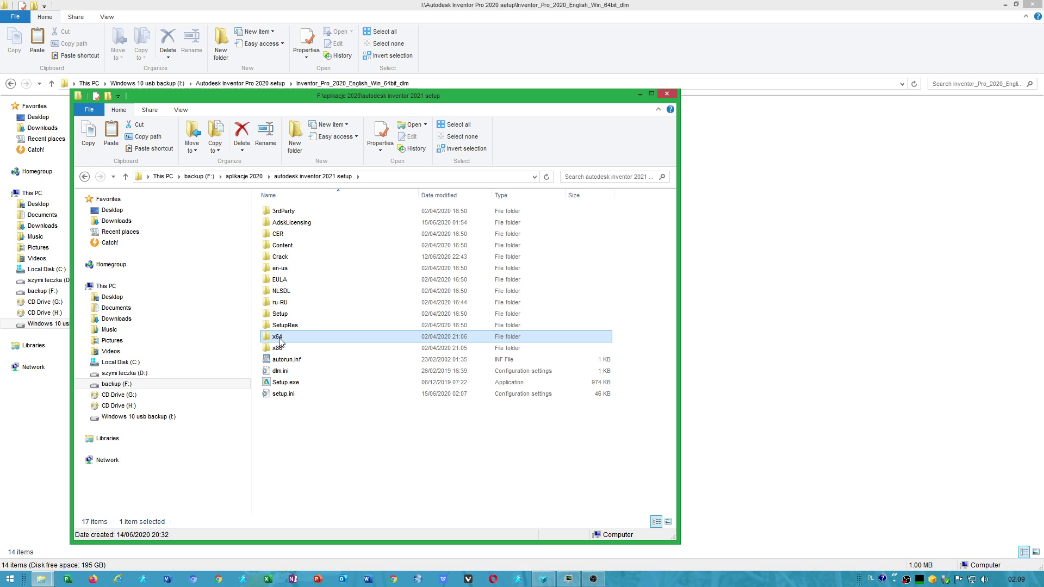
double_click(279, 341)
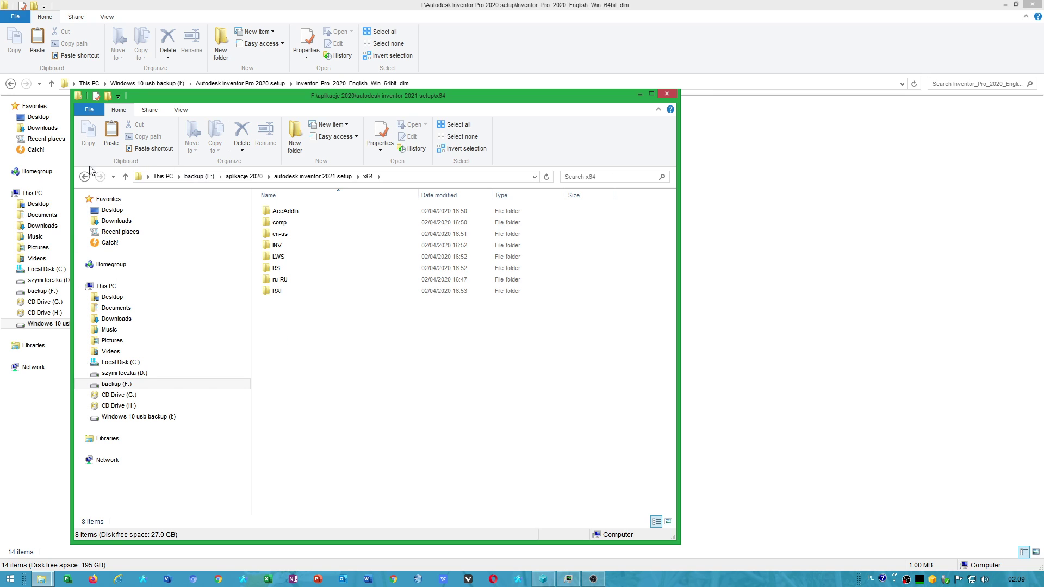
Step: In the setup's x86 folder, start renaming AdskLicensing to 'AdskLicensing online activation'
click(85, 176)
click(282, 348)
double_click(280, 348)
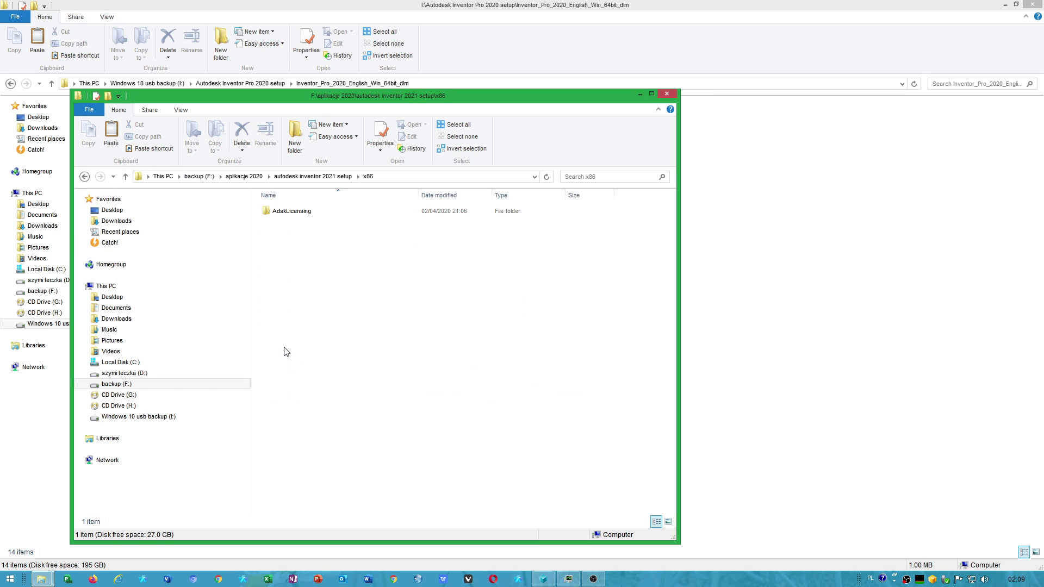
double_click(309, 213)
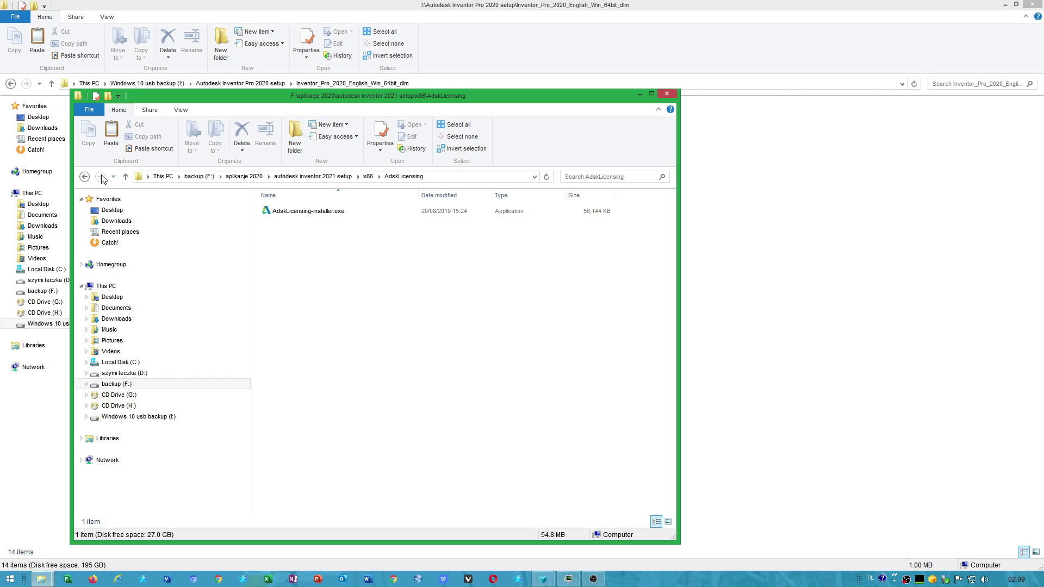
click(84, 176)
click(303, 216)
click(316, 213)
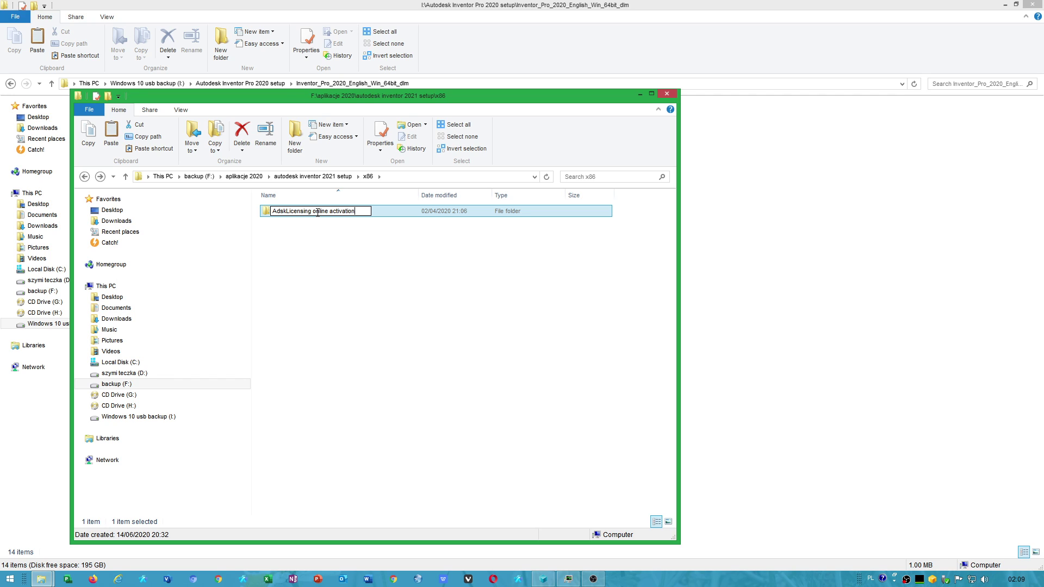
Step: Confirm the 'AdskLicensing online activation' name and paste the copied AdskLicensing folder beside it
click(345, 233)
right_click(327, 266)
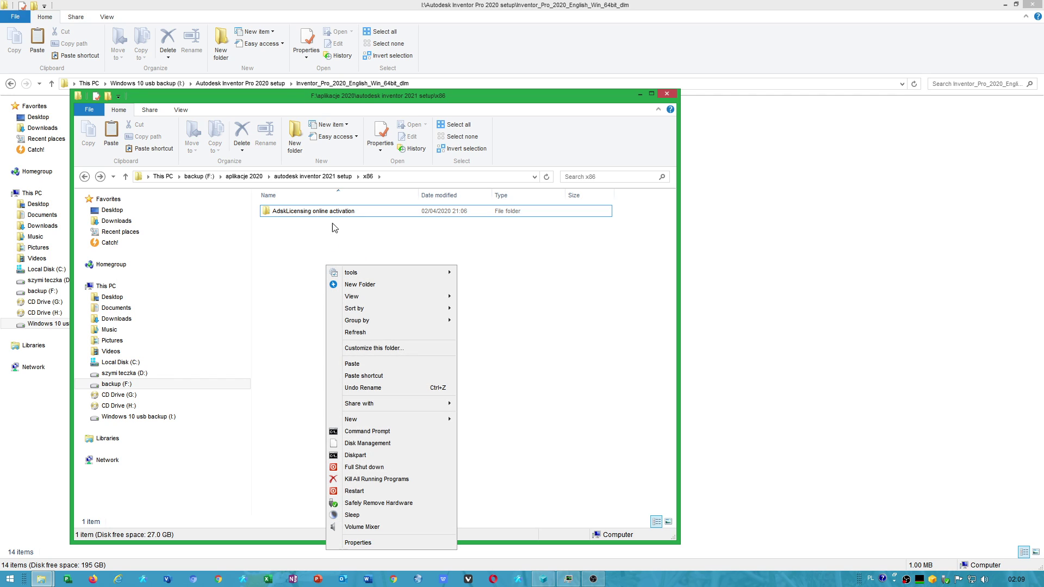
right_click(321, 256)
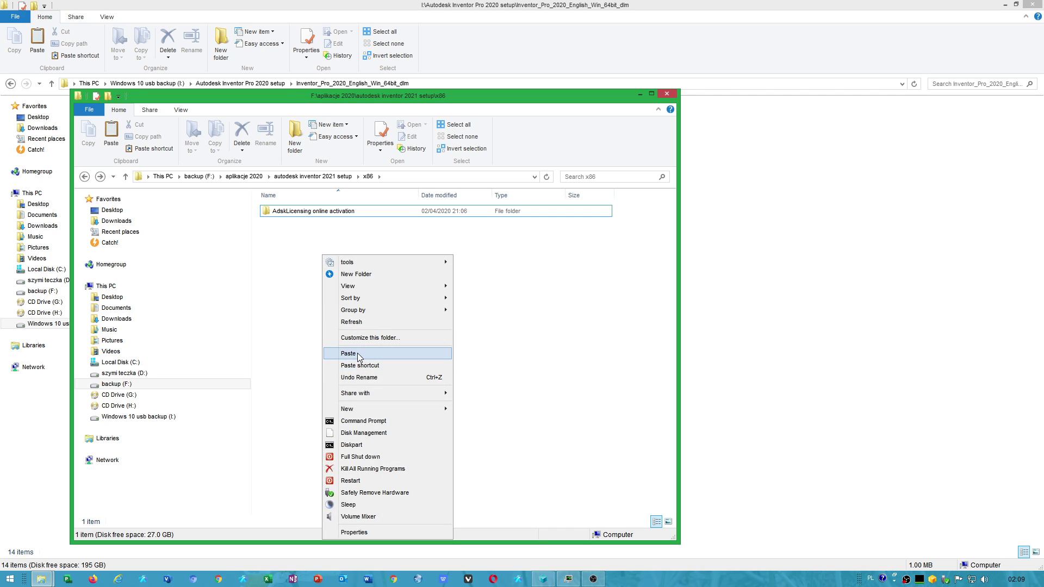
click(394, 354)
click(398, 383)
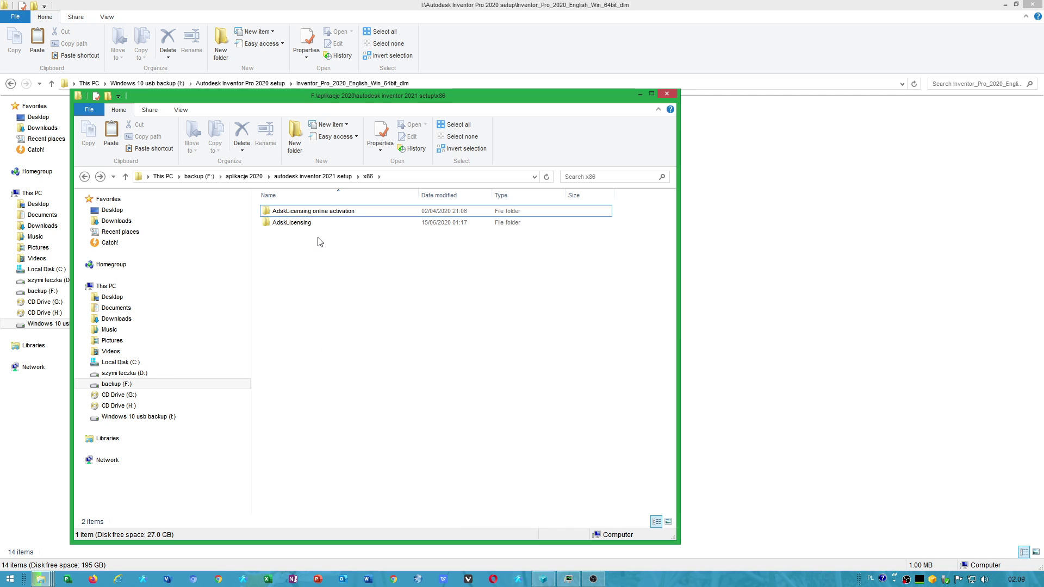
click(306, 228)
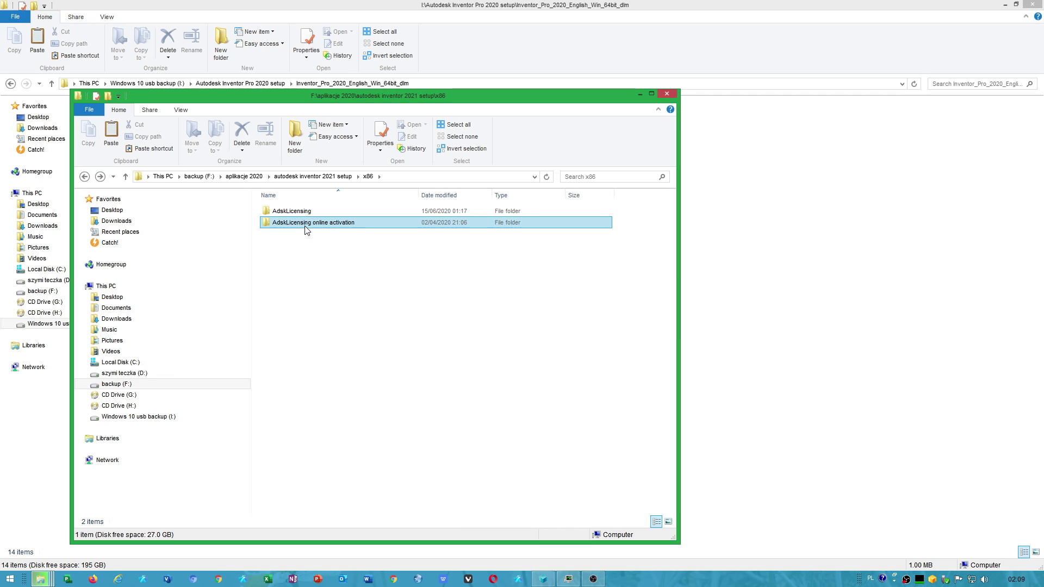
Step: Bring Process Hacker forward from the taskbar to view services
click(594, 579)
click(594, 579)
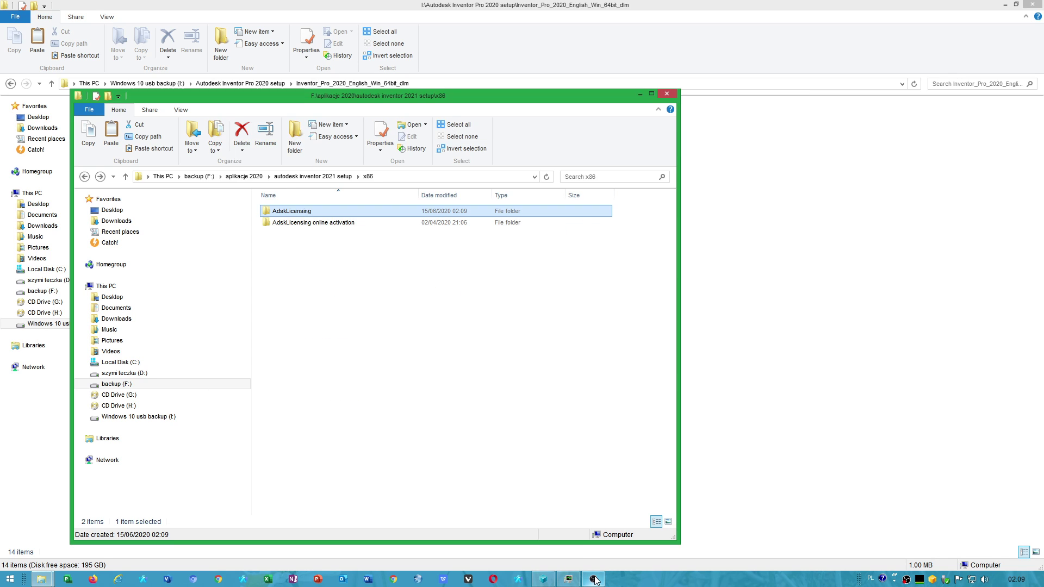
click(594, 579)
Step: From Process Hacker's Services list, open AdskLicensingService's file location in Explorer
click(594, 579)
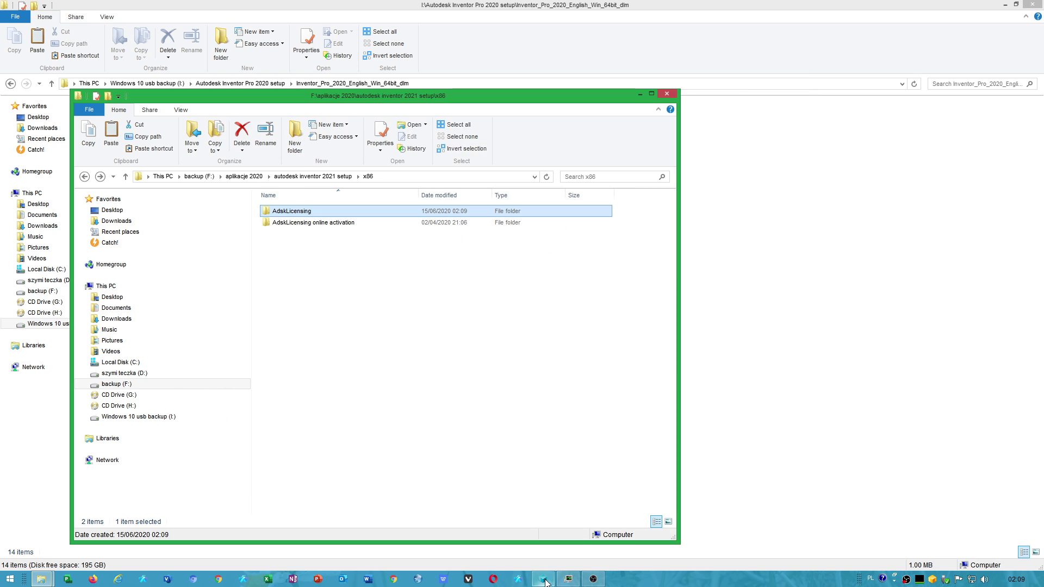
click(568, 579)
scroll(500, 223, up, 4)
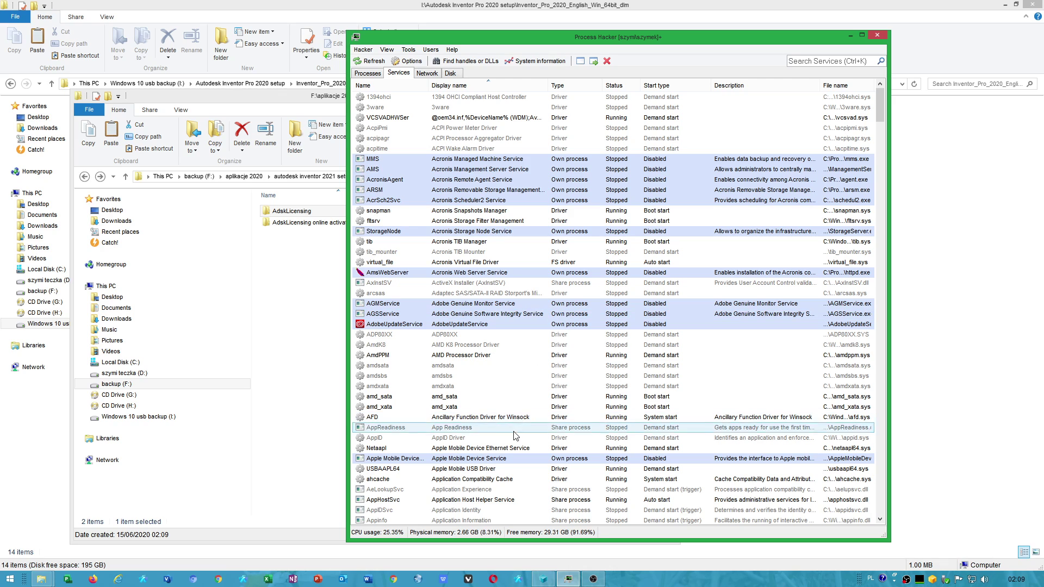
scroll(509, 435, down, 4)
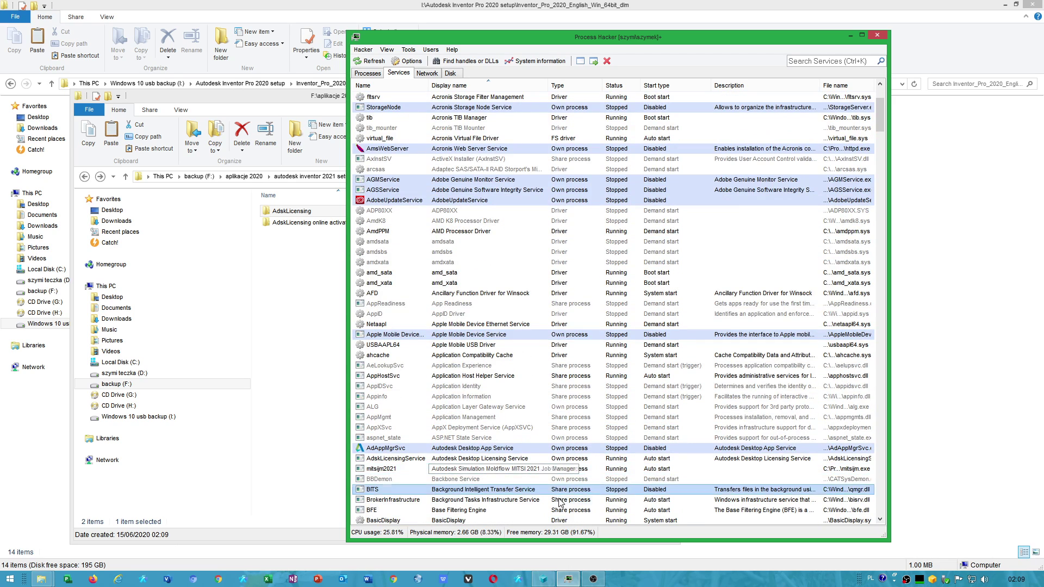
right_click(517, 460)
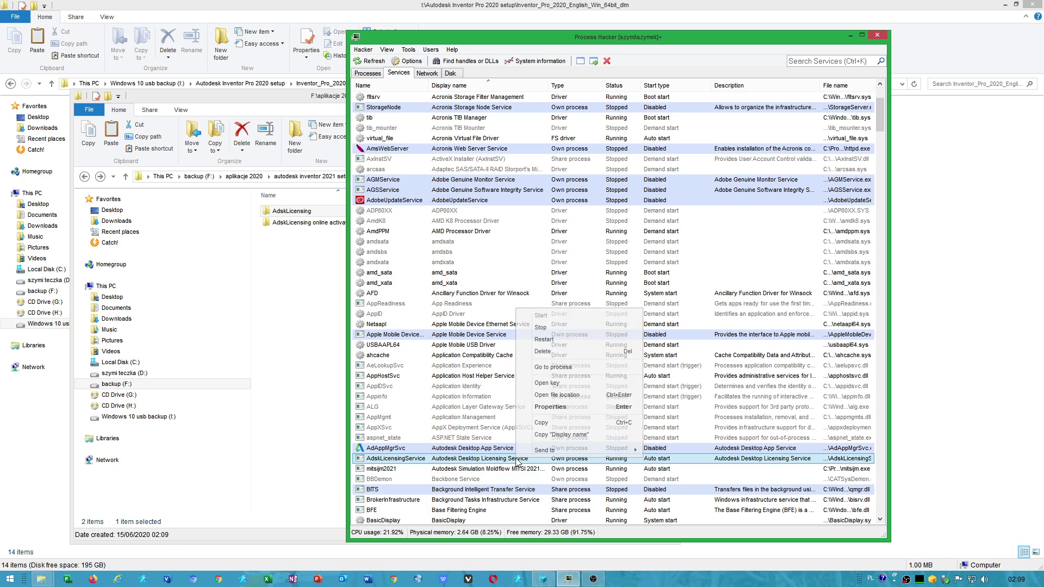
click(560, 396)
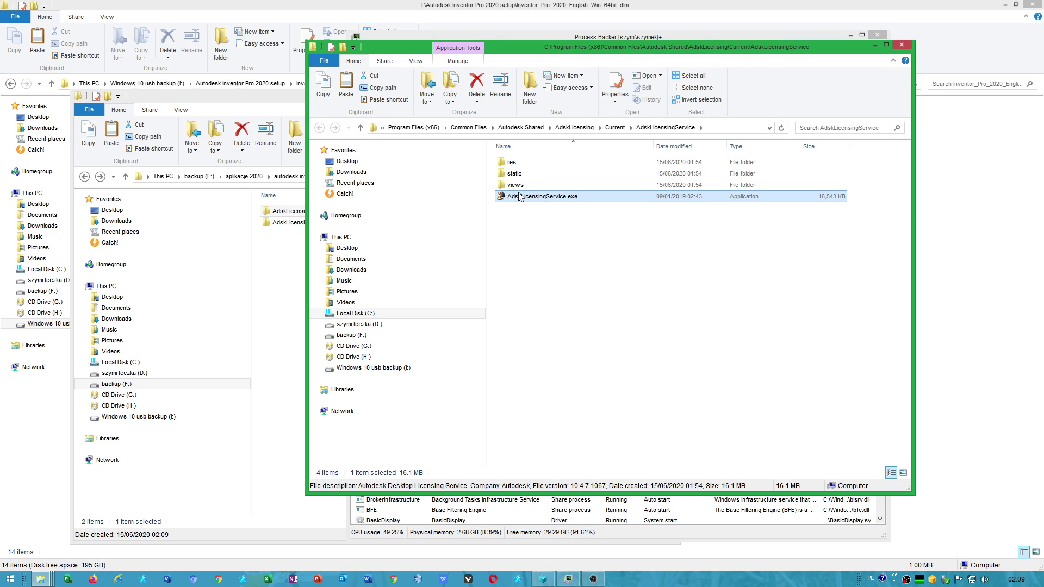
Step: Run uninstall.exe in the Autodesk Shared\AdskLicensing folder to remove the licensing component
click(577, 128)
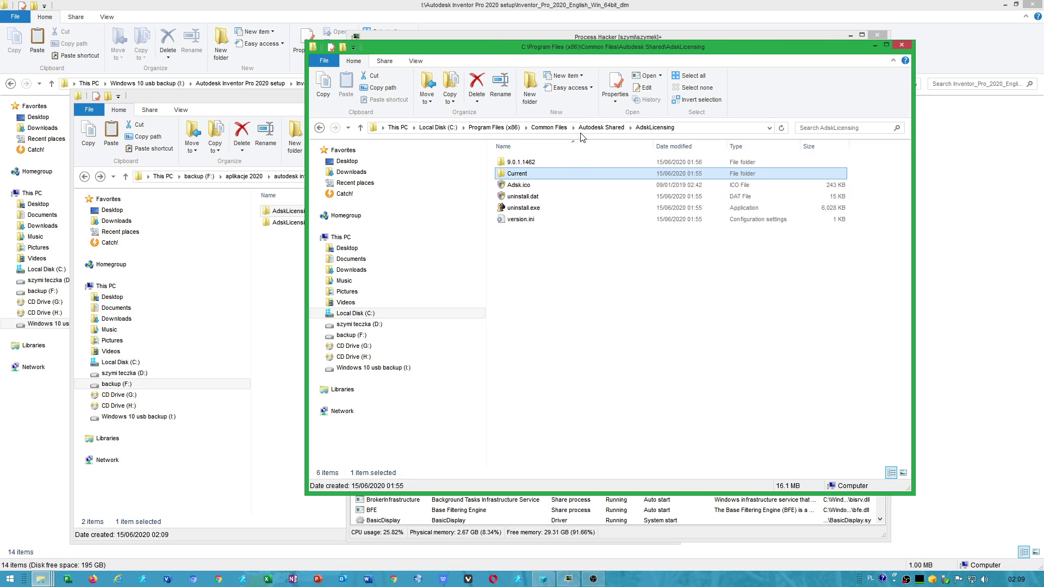
double_click(530, 209)
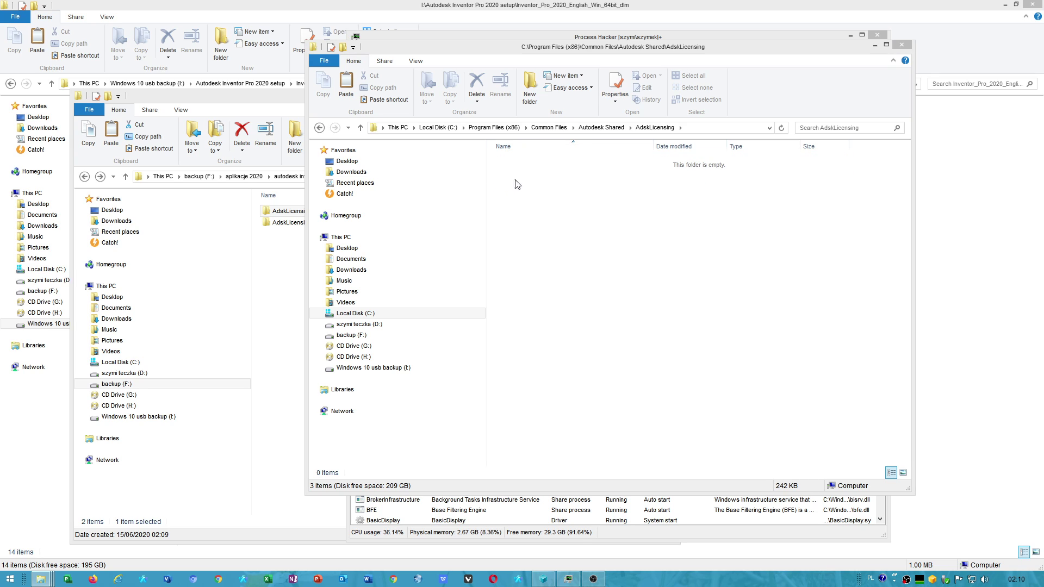
Step: Open the backup drive's x86\AdskLicensing setup folder and start AdskLicensing-installer.exe
click(296, 285)
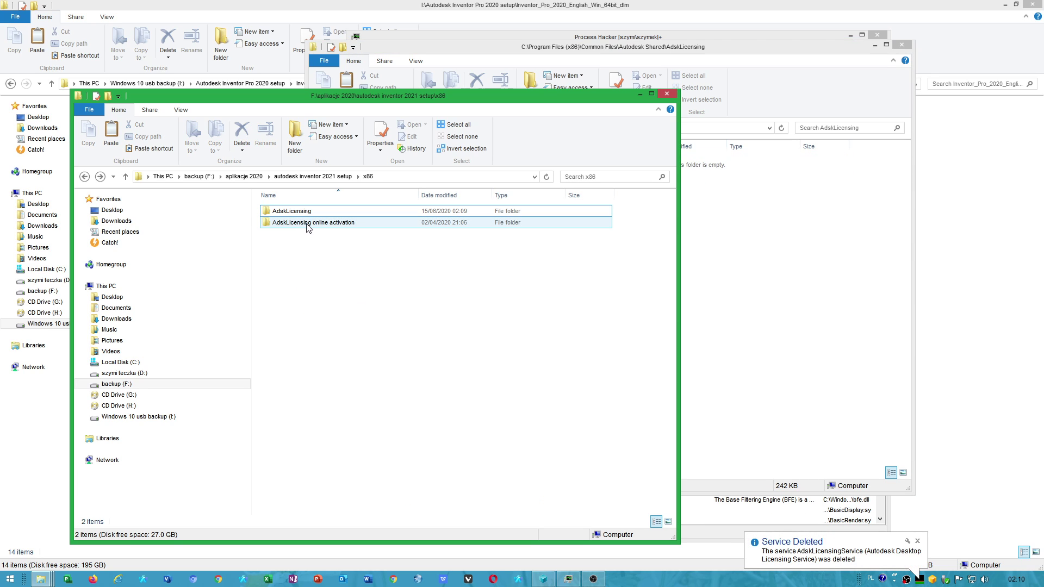
double_click(305, 212)
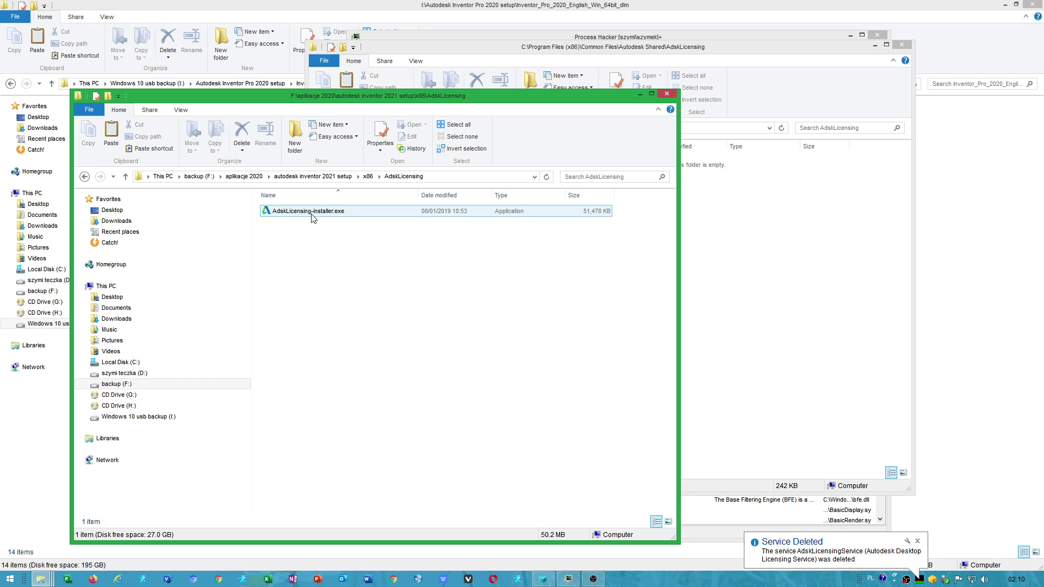
key(BackSpace)
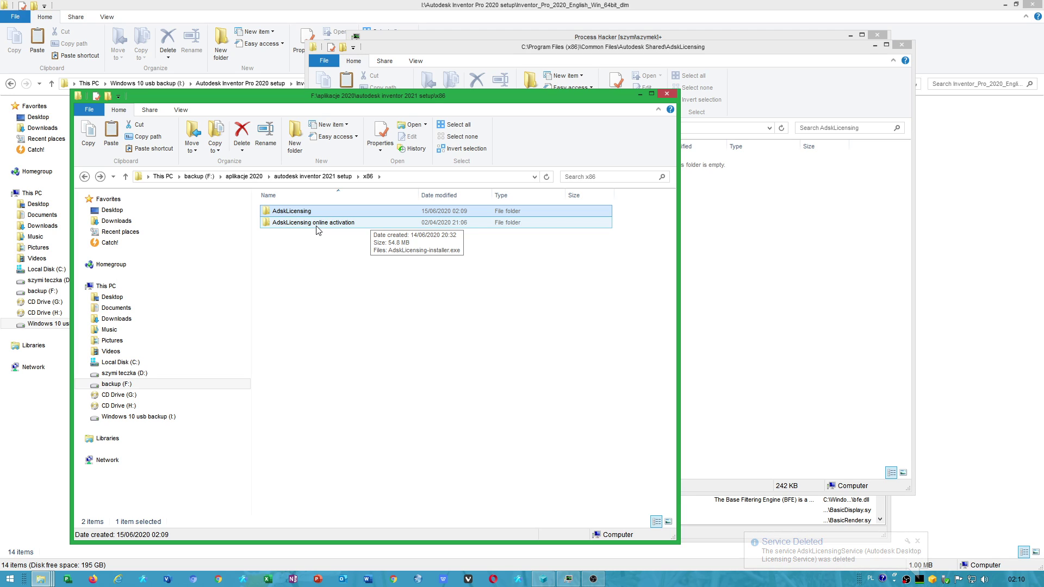
double_click(319, 213)
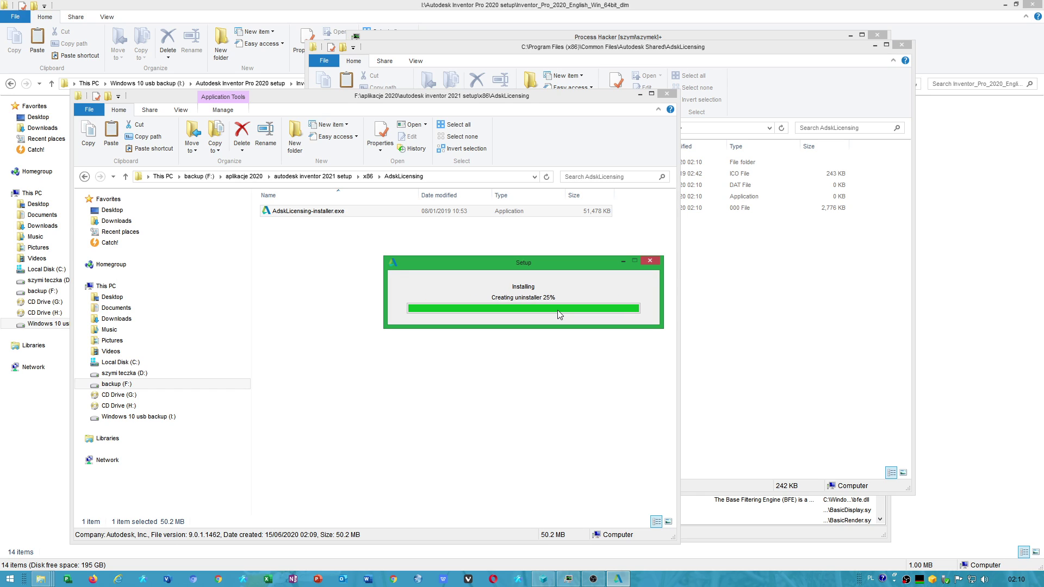
Step: Move the repopulated AdskLicensing folder window to the right and bring up the Start menu
click(812, 313)
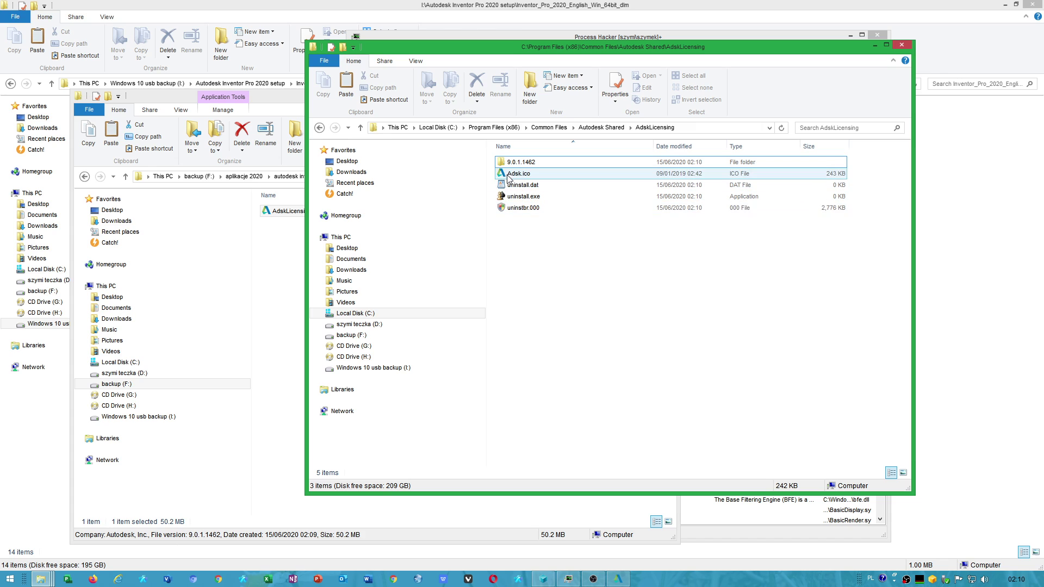
drag(643, 50, 826, 69)
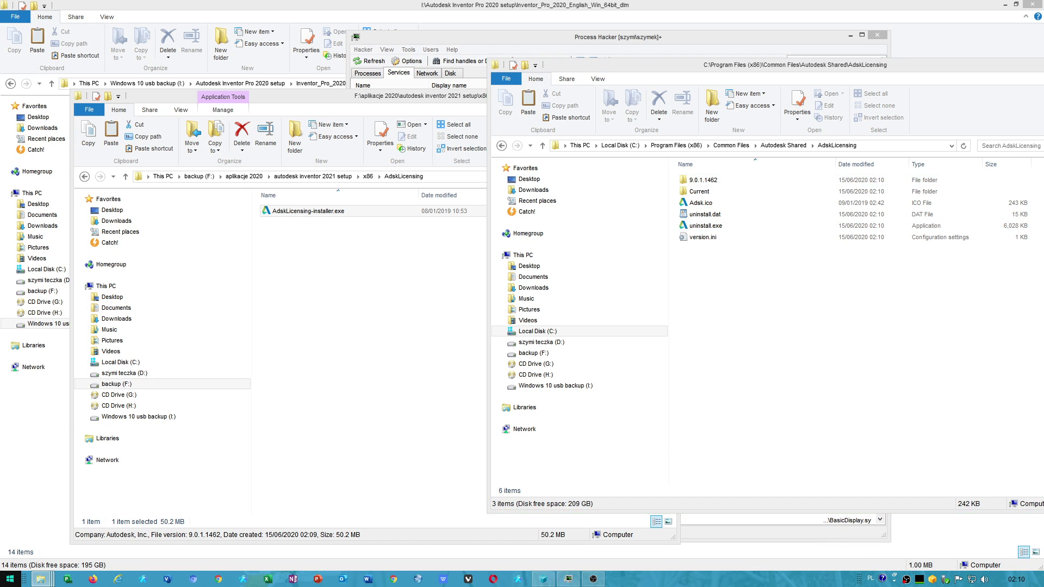
click(10, 578)
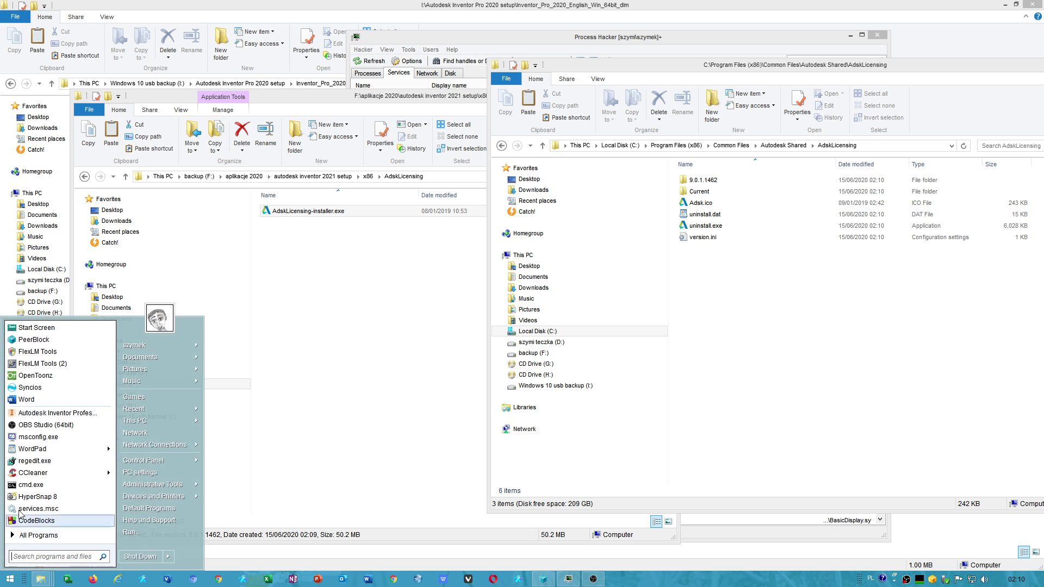
Step: Launch Inventor Professional 2021, confirm the Get Started page with test1.ipt appears, then close it
click(55, 414)
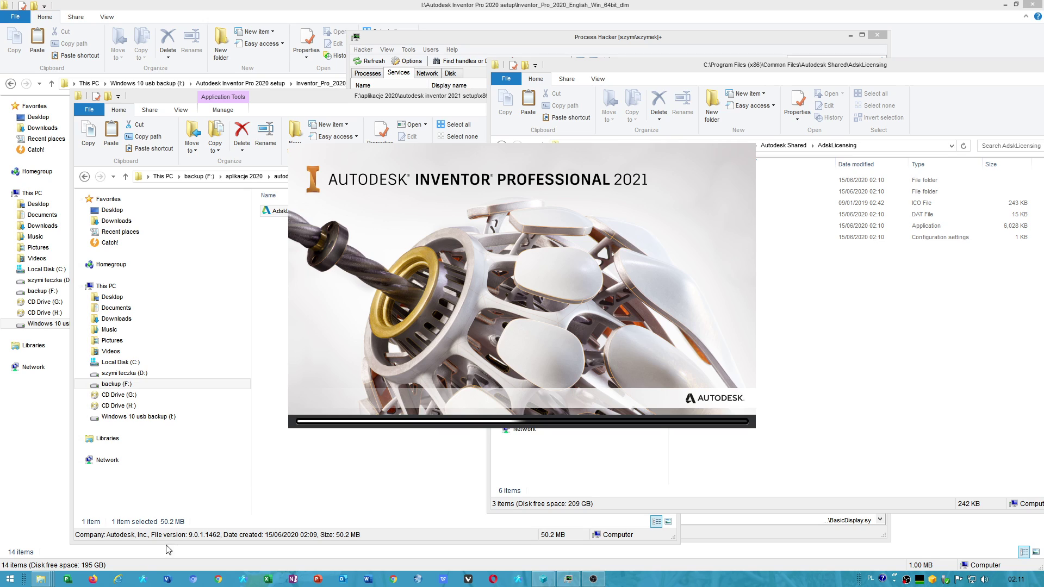
click(10, 579)
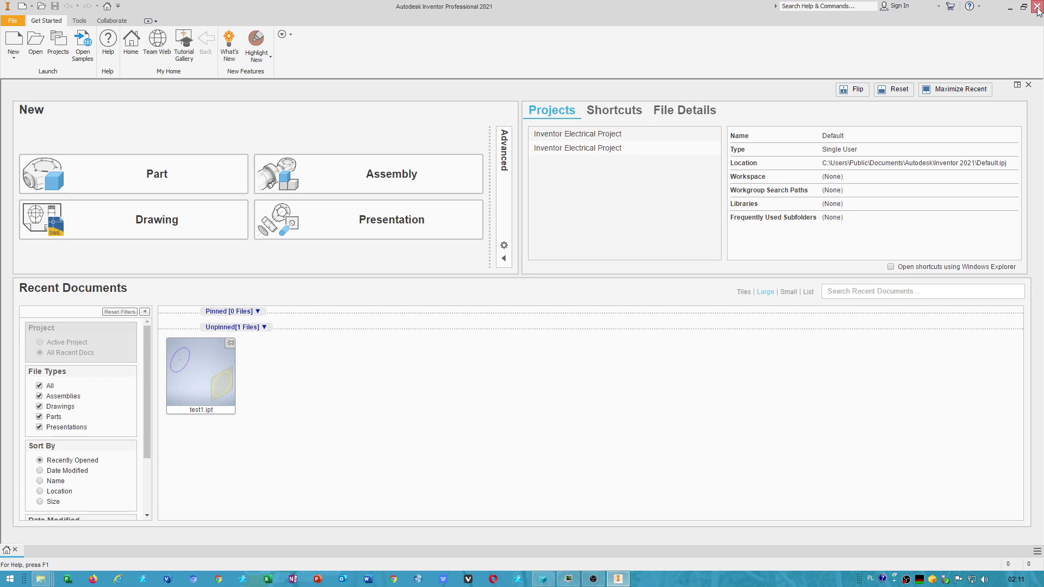
click(1037, 7)
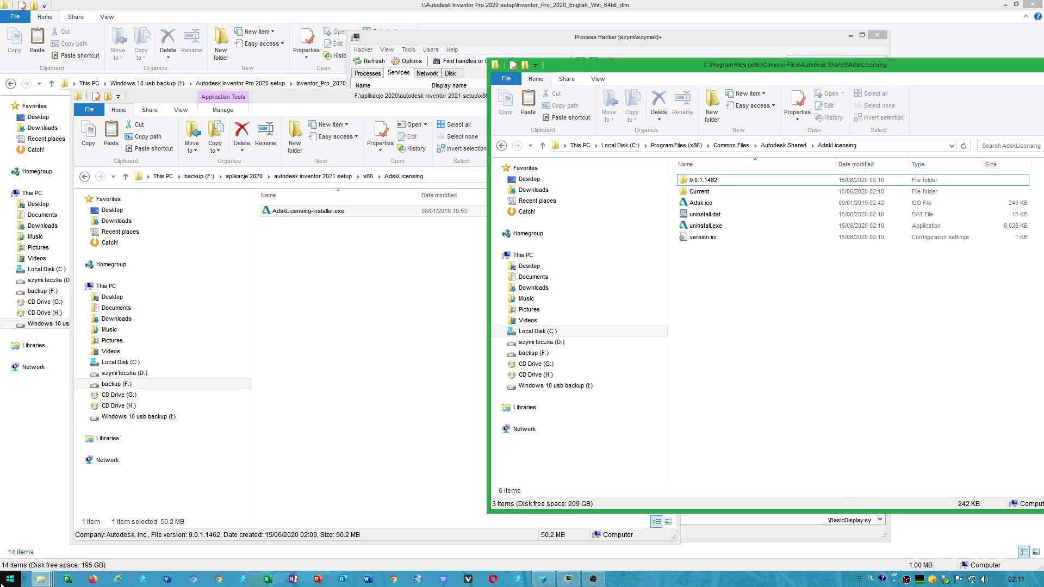
Step: Launch regedit, collapse the tree to HKEY_LOCAL_MACHINE\SYSTEM, and bring up Process Hacker's services
click(10, 578)
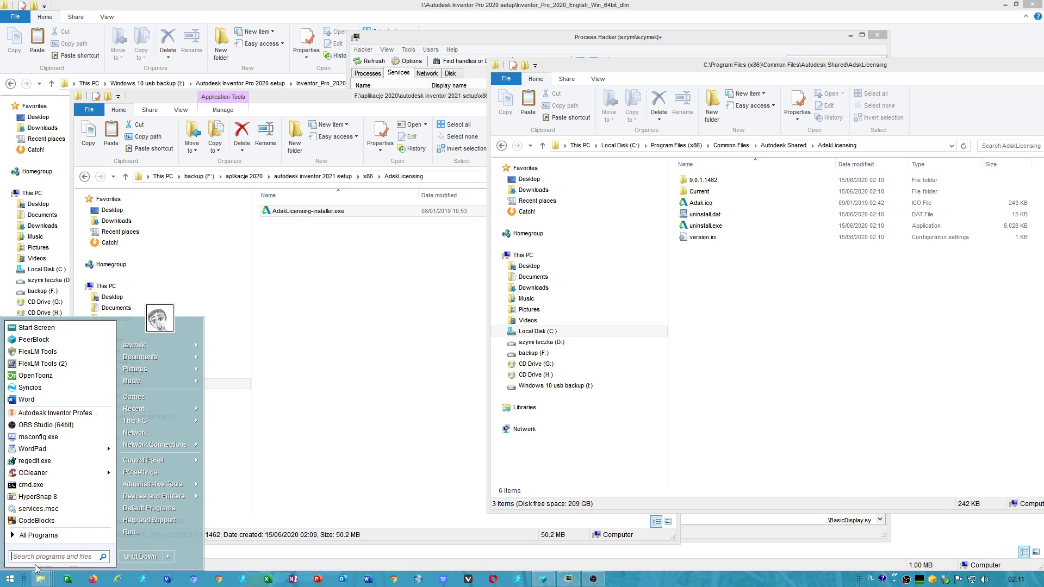
text(re)
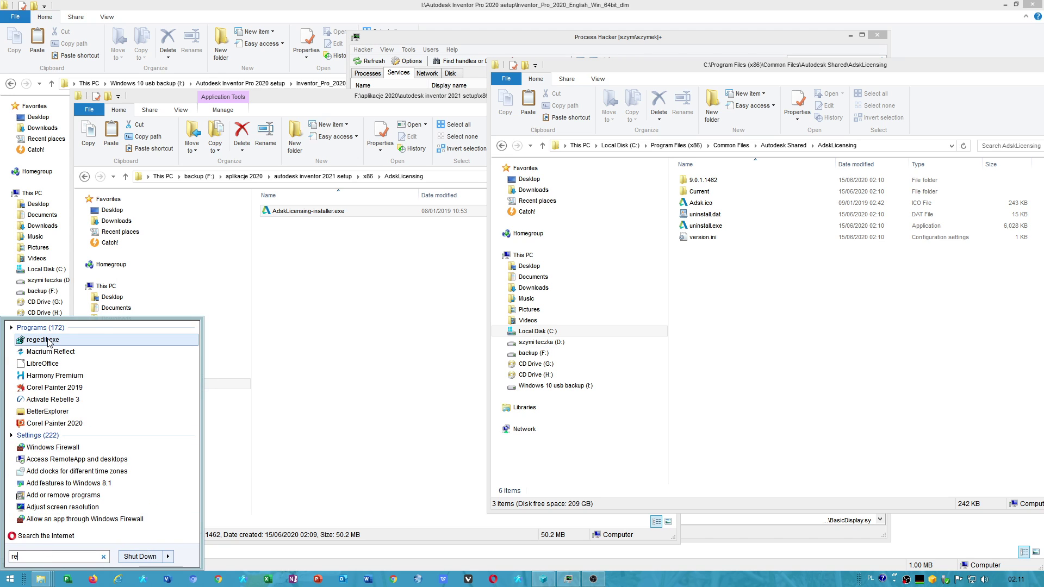
key(Return)
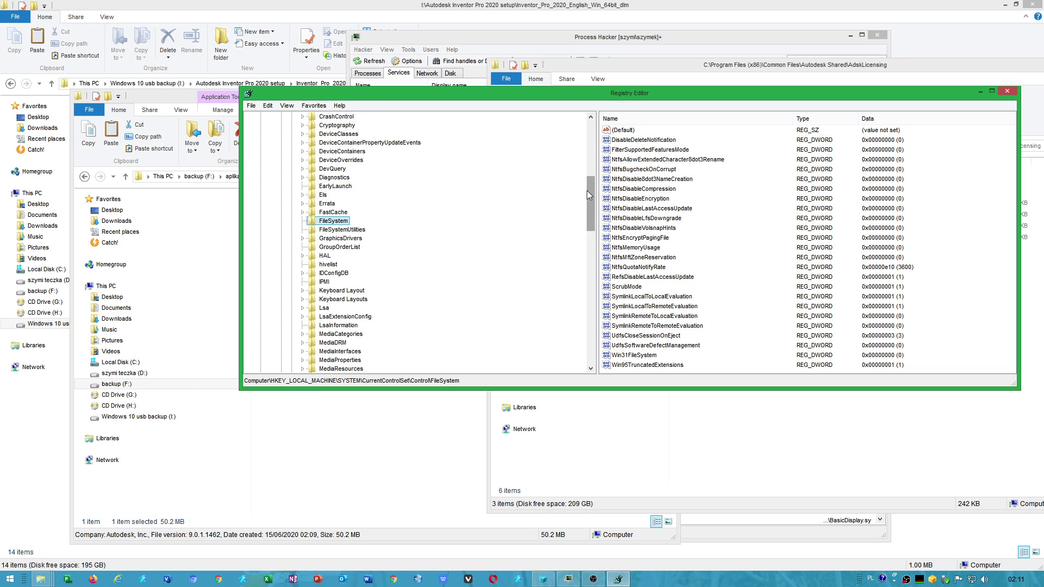
scroll(586, 190, up, 10)
click(283, 212)
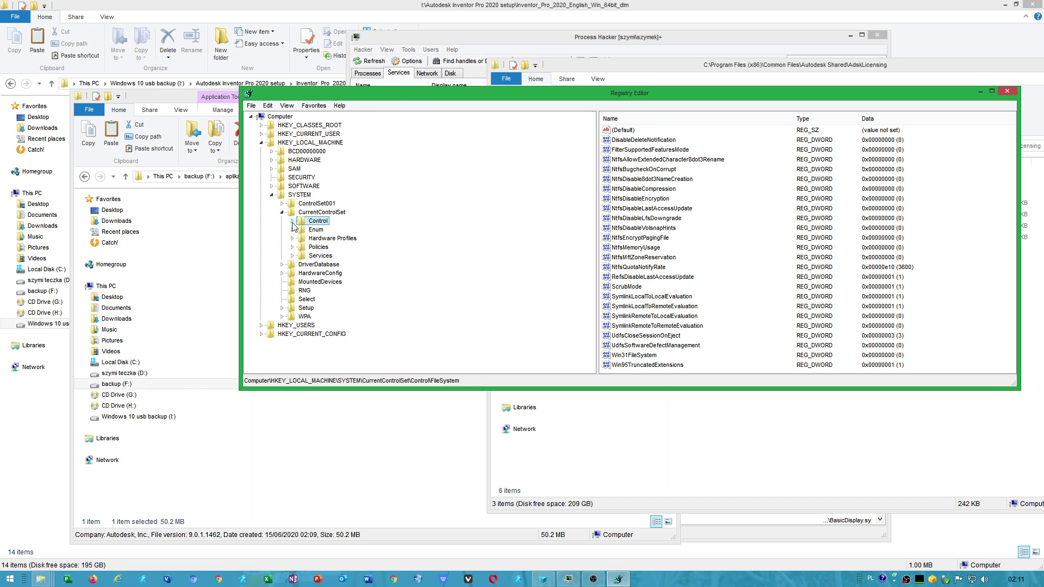
key(Left)
key(Left)
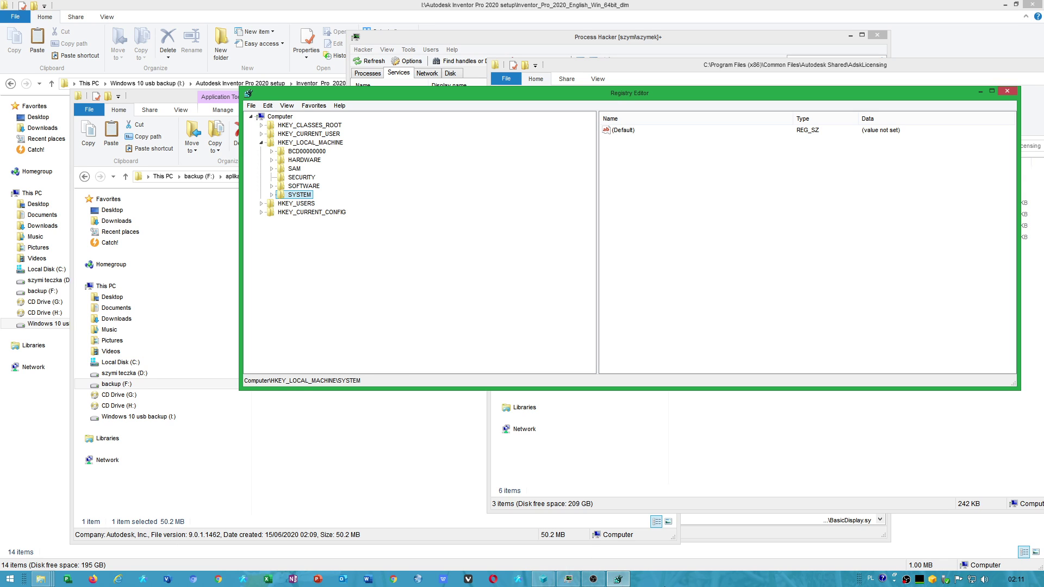
right_click(666, 579)
click(698, 552)
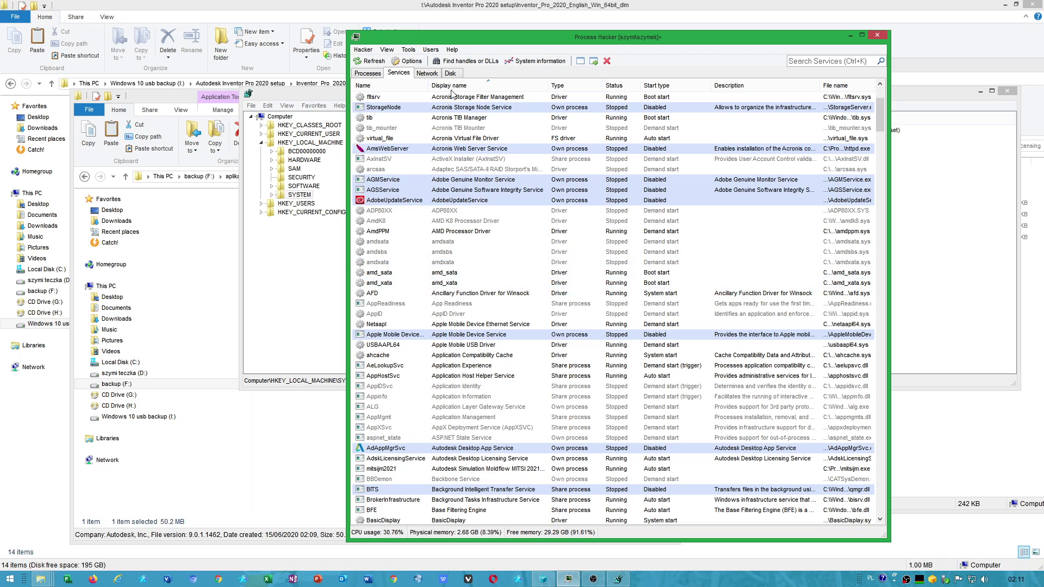
Step: Confirm AdskLicensingService shows Running with Auto start, then minimize Process Hacker
scroll(483, 194, down, 5)
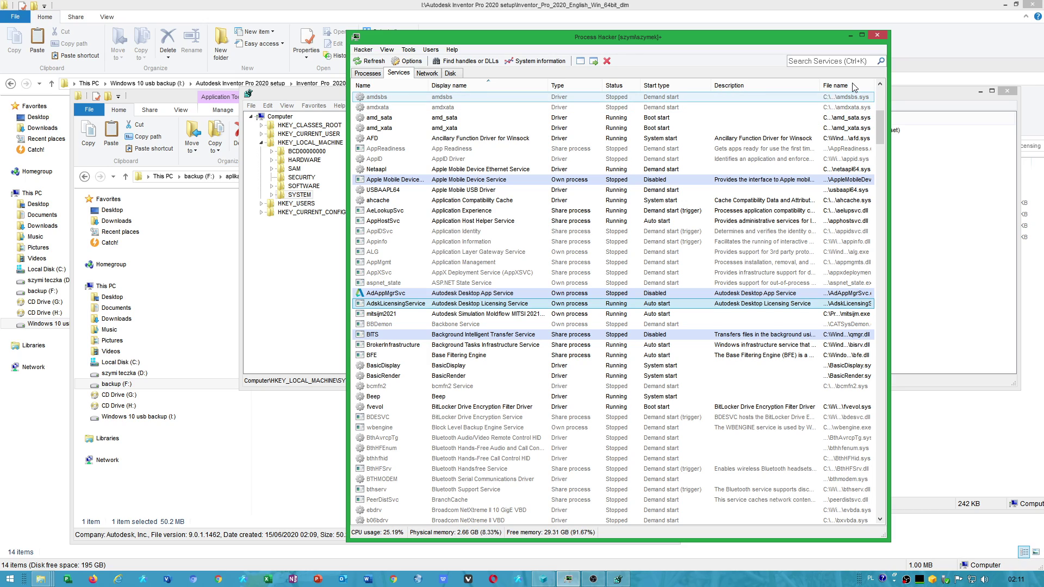
click(850, 36)
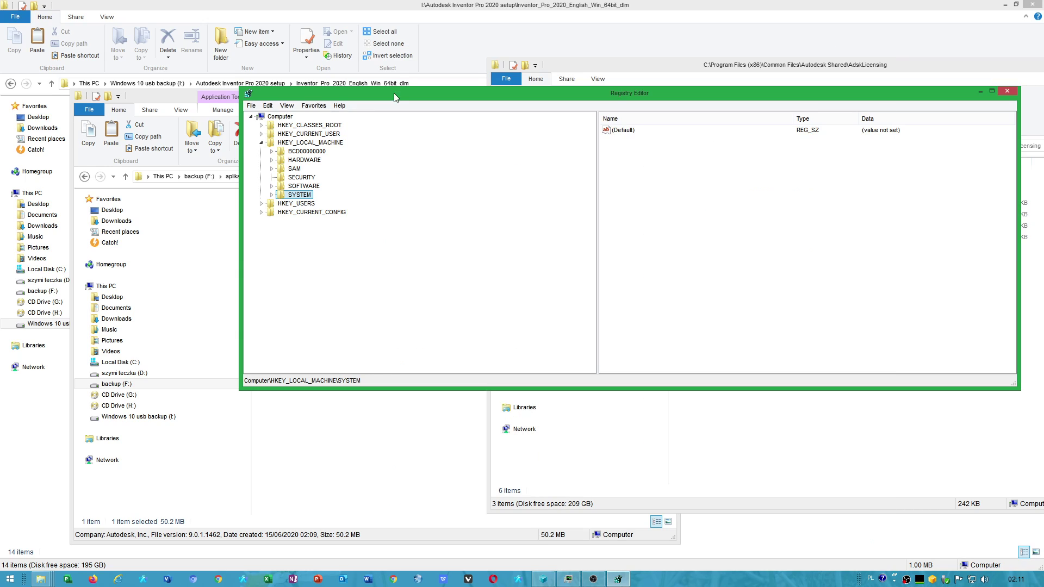
Step: Navigate the registry tree to HKEY_LOCAL_MACHINE\SYSTEM\CurrentControlSet\Control\FileSystem
click(272, 196)
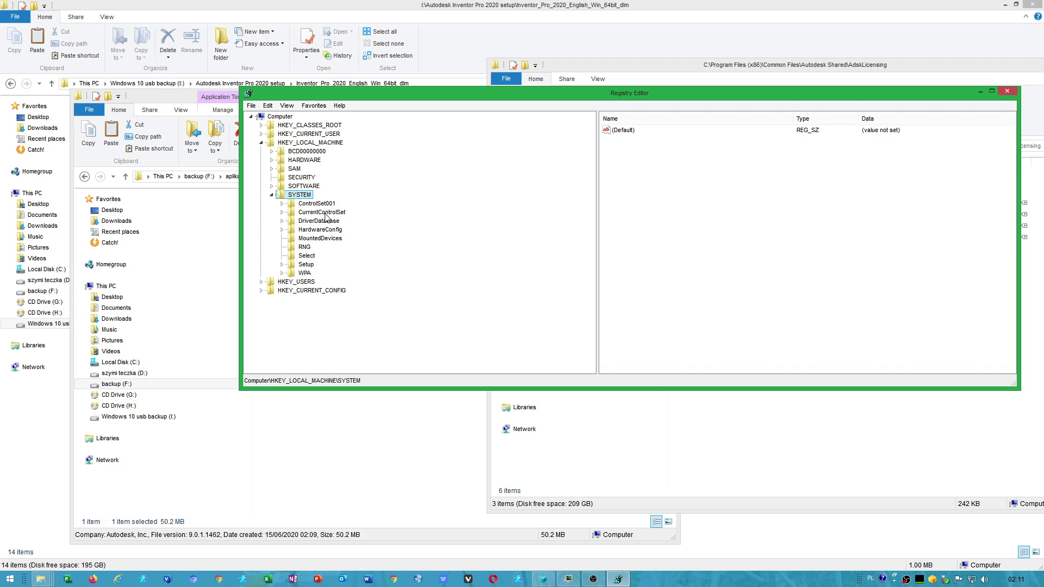
click(271, 195)
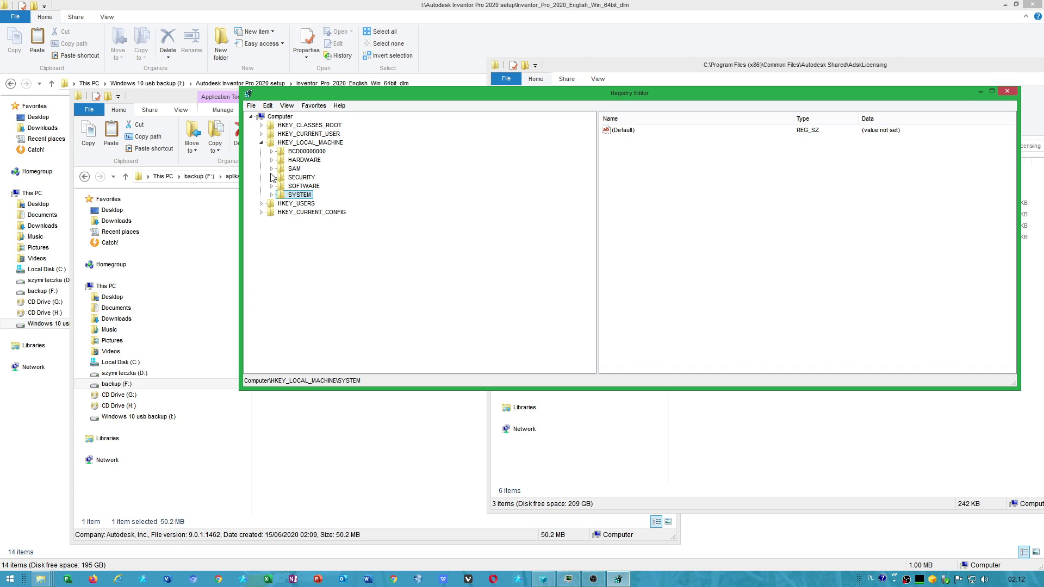
click(315, 142)
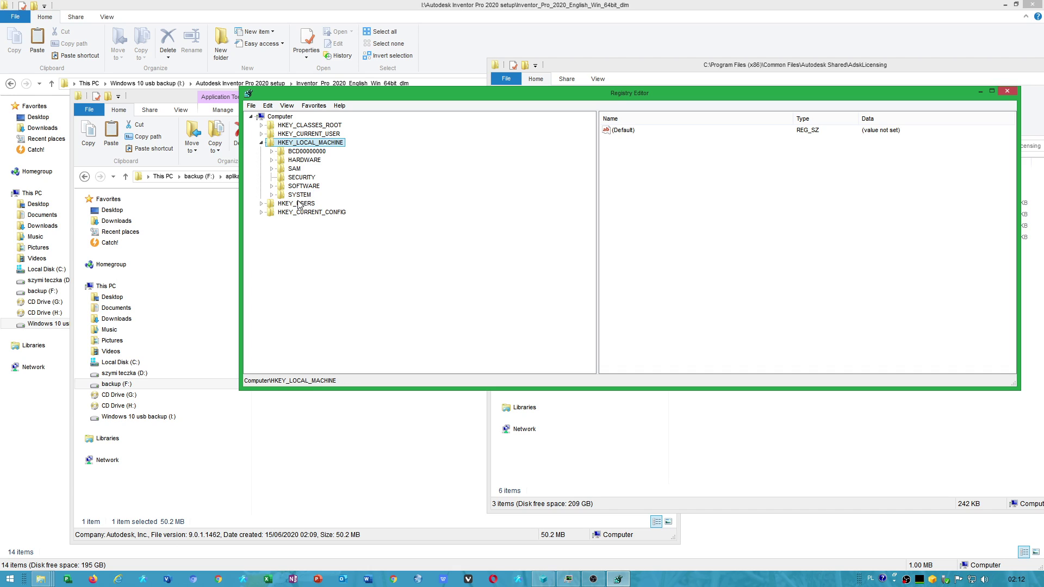
click(293, 195)
click(322, 212)
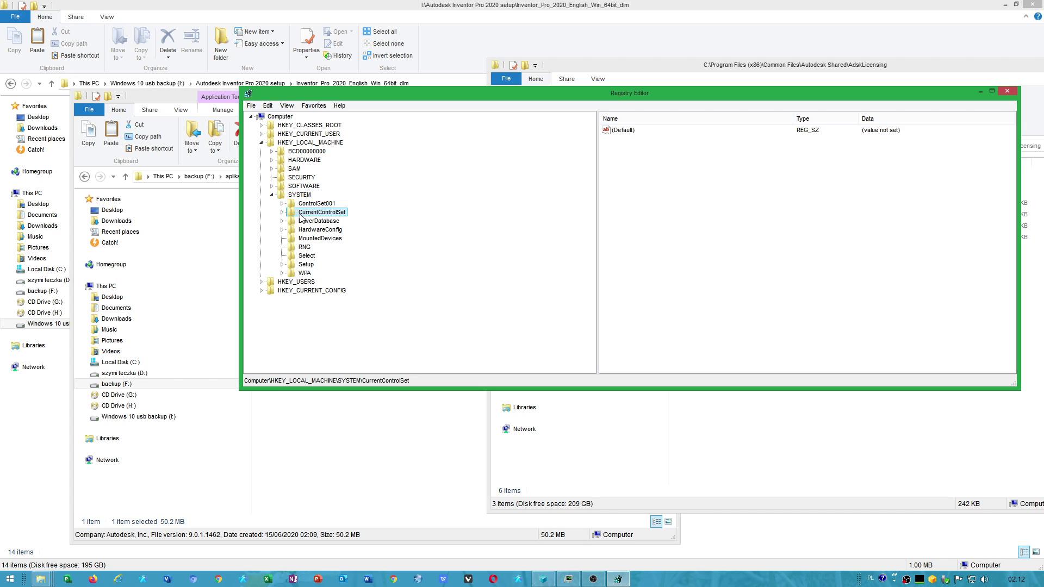
click(282, 213)
click(324, 222)
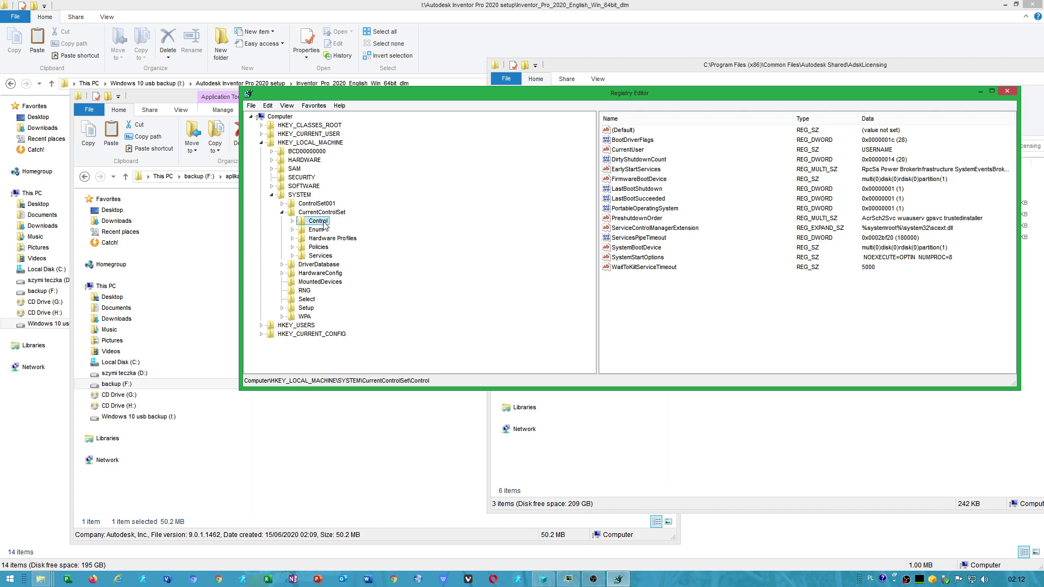
click(293, 221)
scroll(351, 291, down, 3)
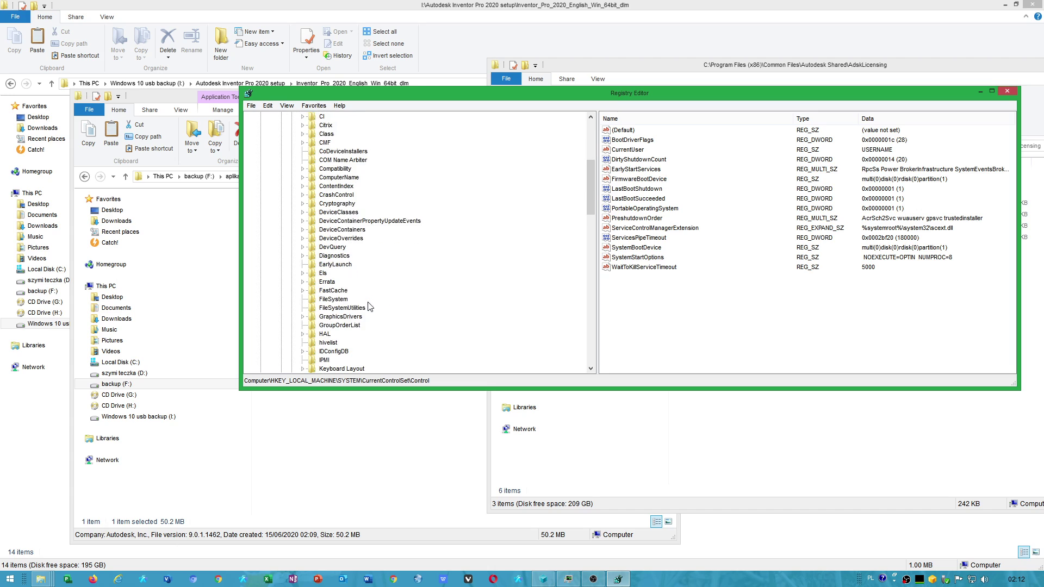
click(333, 299)
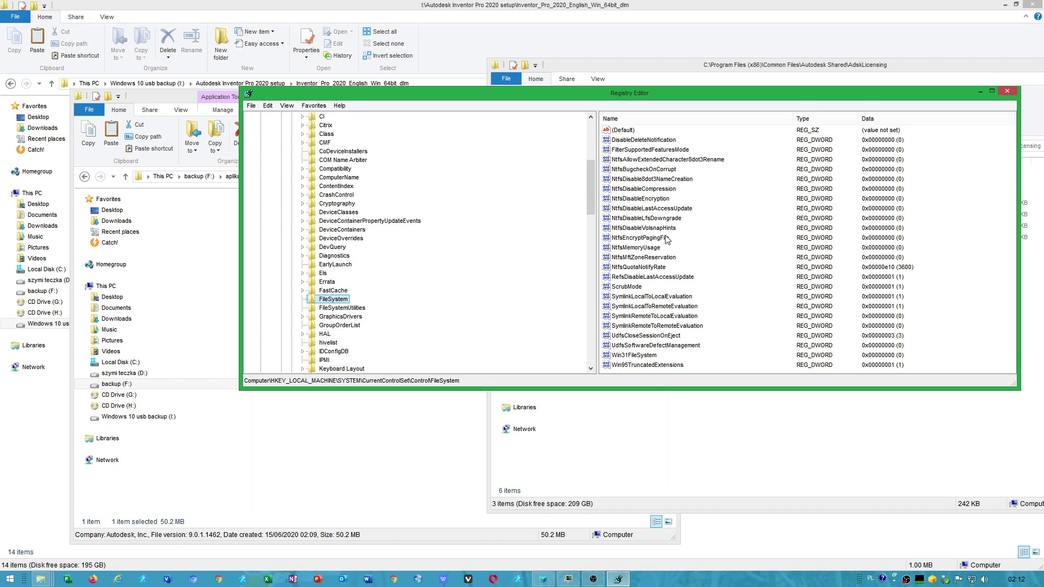
Step: Open NtfsDisable8dot3NameCreation and confirm its value data stays 0
click(667, 180)
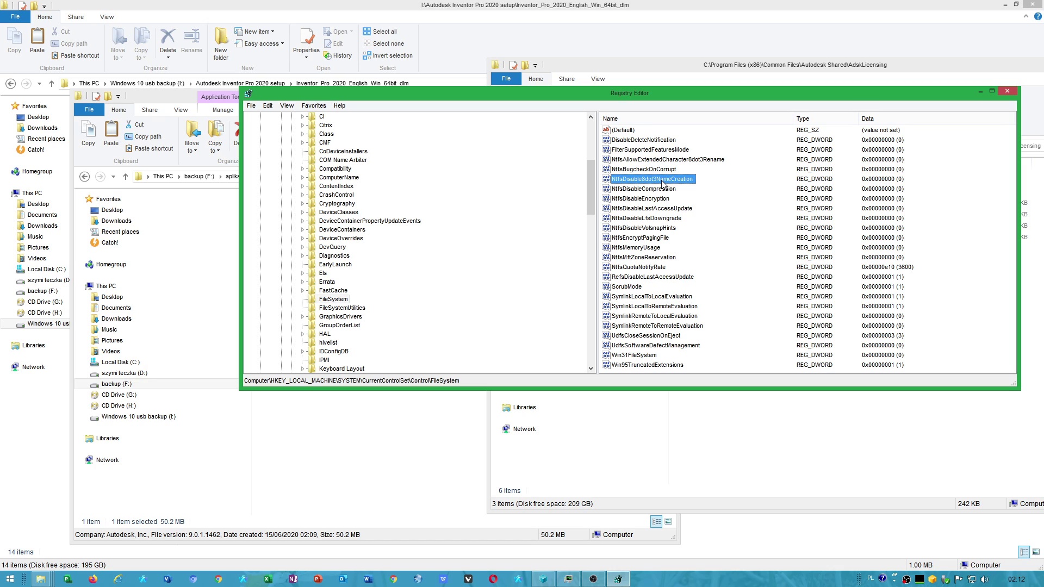
double_click(662, 180)
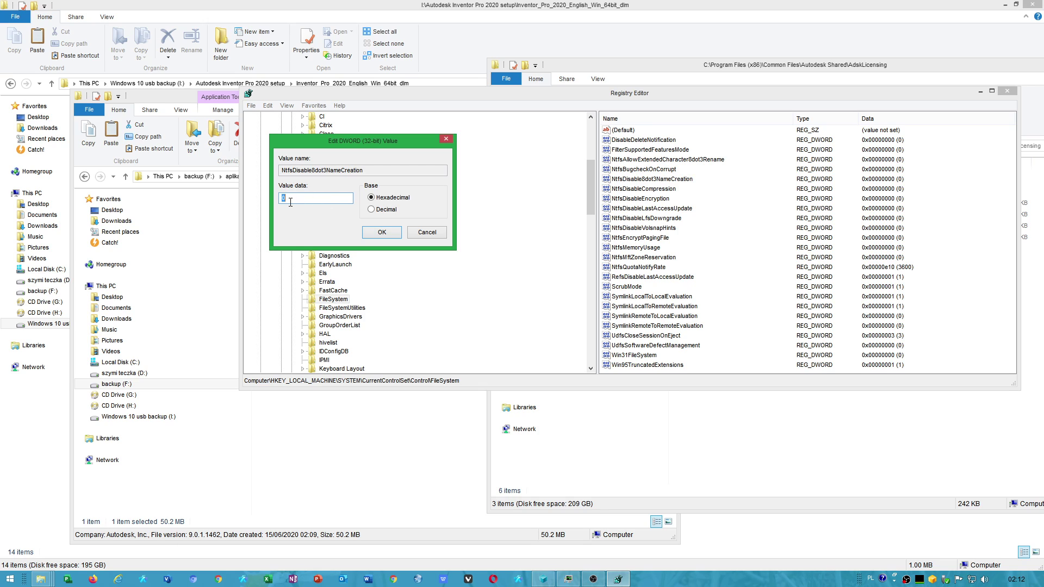
click(398, 232)
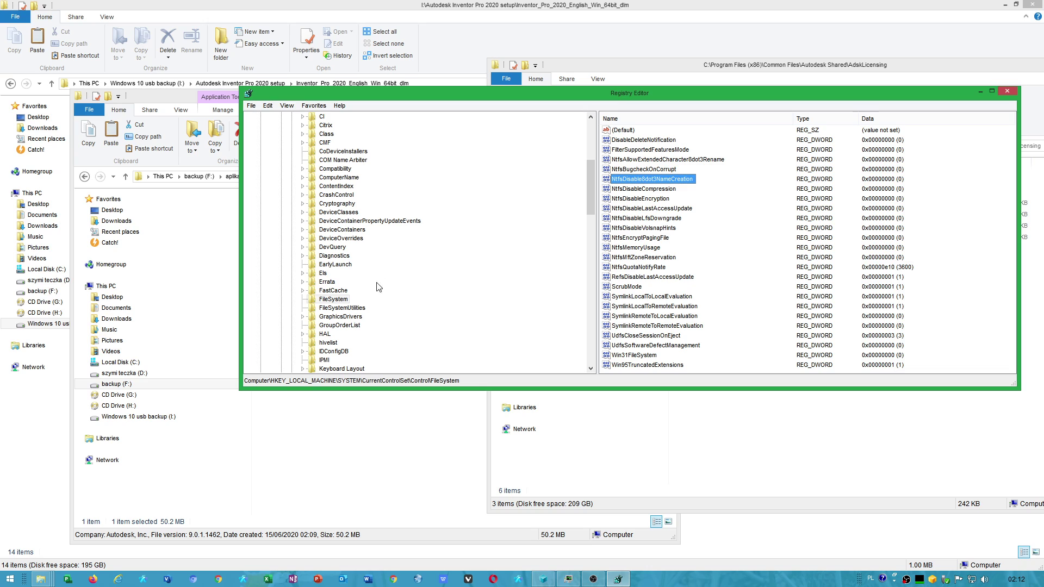
Step: Close Registry Editor and bring the OBS recorder window to the front
click(1013, 96)
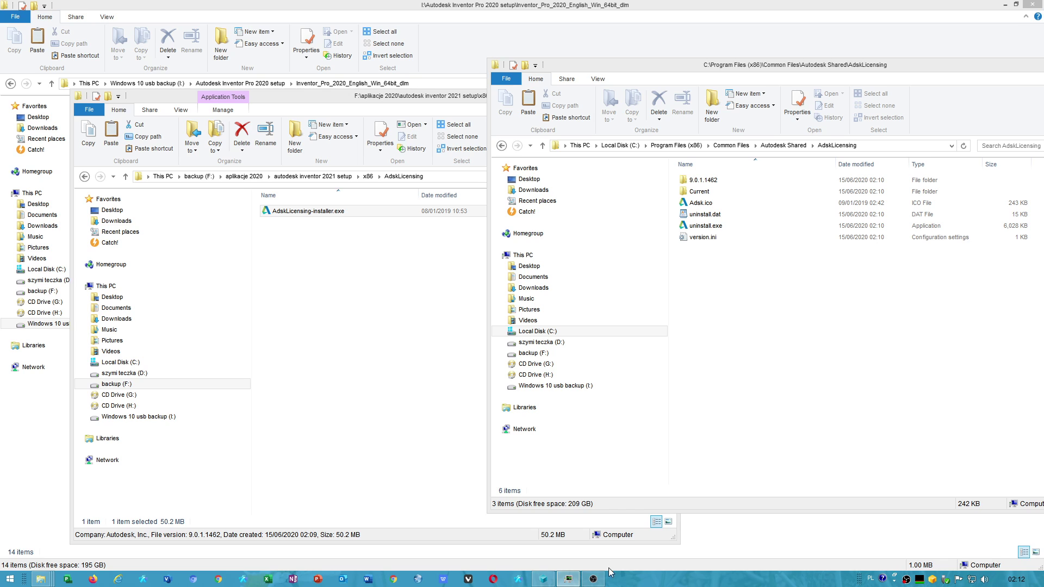
click(595, 580)
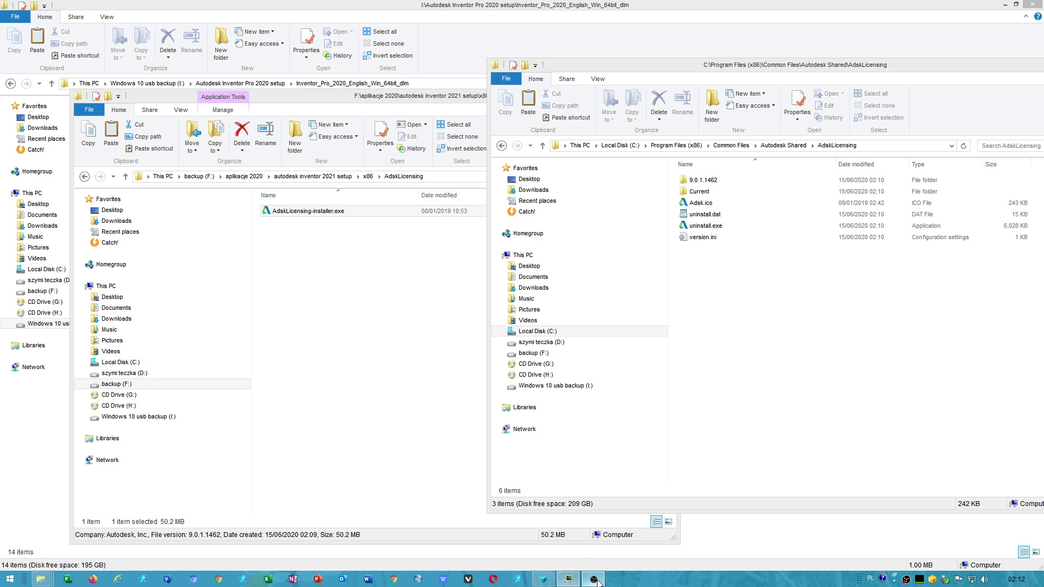